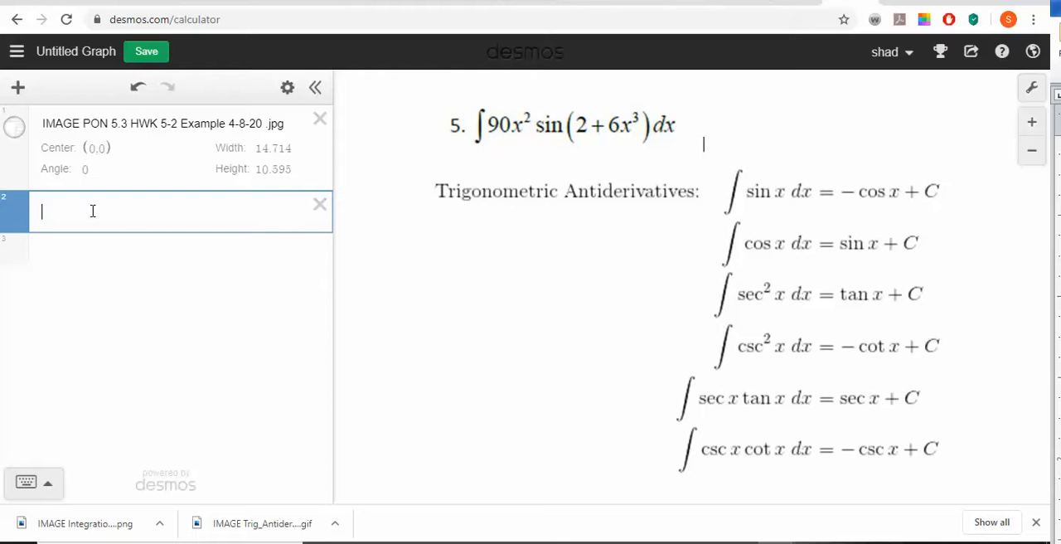
- Enter the substitution u = 2 + 6x^3 in the row below the image and hide its curve
type("u=2+6x")
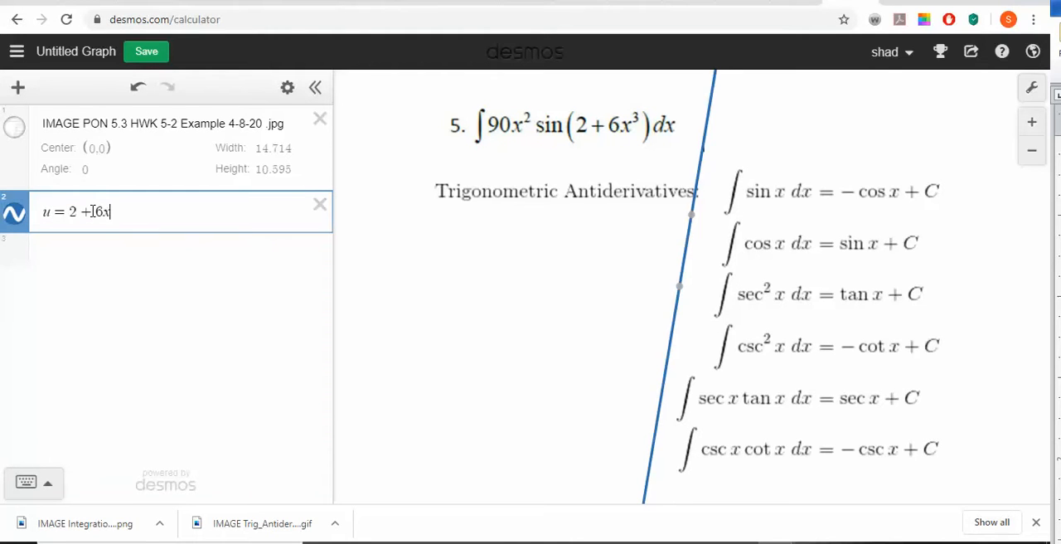
type("^3")
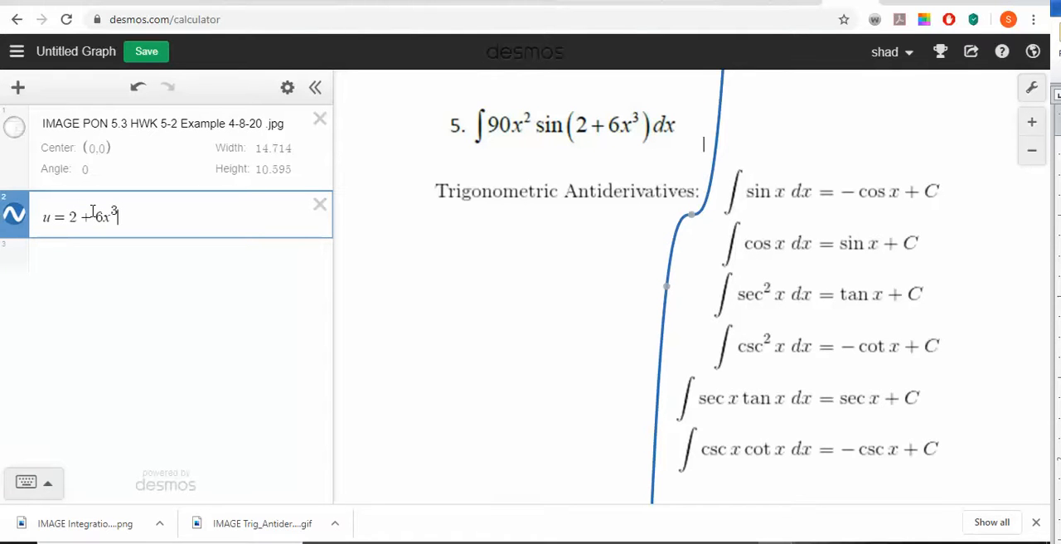
key("Return")
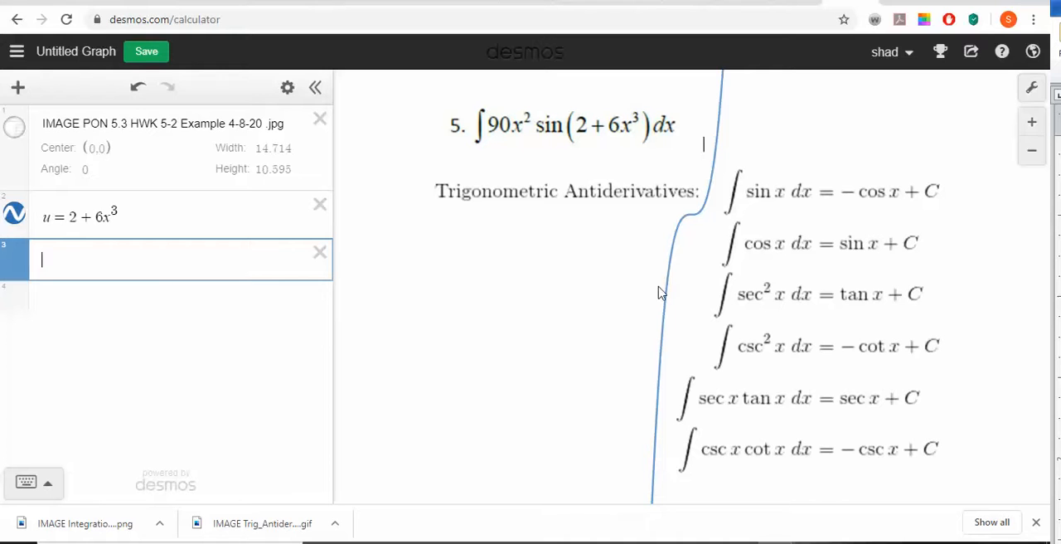
left_click(14, 215)
- Enter the derivative du/dx = 18x^2, written as a fraction, in the row below the substitution
left_click(88, 253)
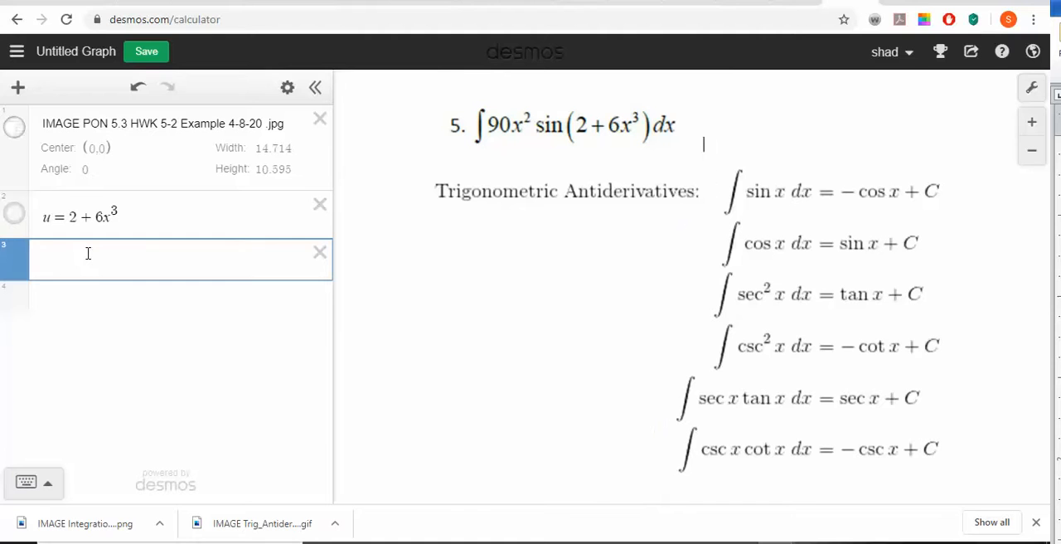
type("du=")
key("Left")
type("/")
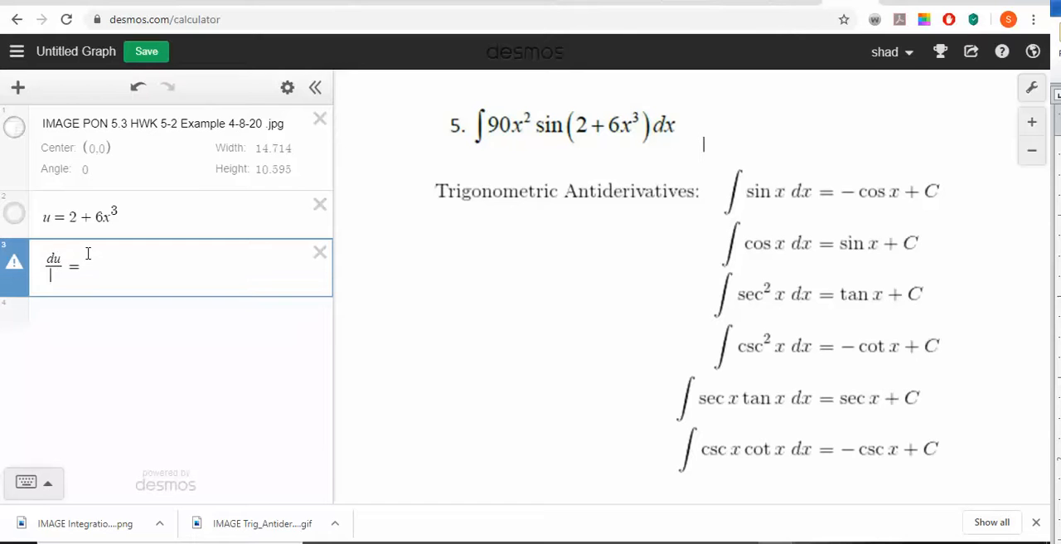
type("dx")
key("Right")
key("Right")
type("18x^2")
key("Return")
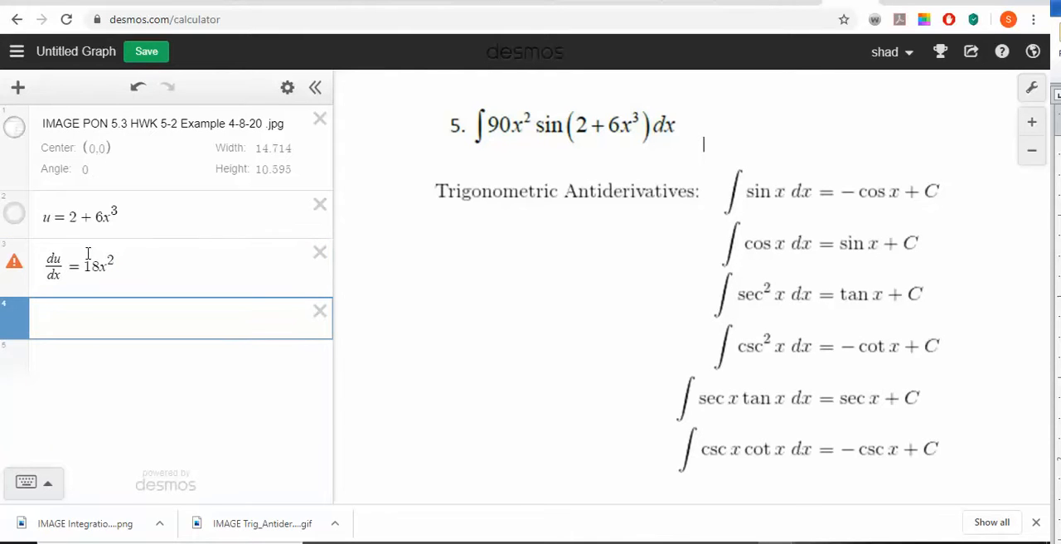
- Enter the product 18 · 5 in the row below the derivative and start a new row
type("18+5")
key("BackSpace")
key("BackSpace")
type("*5")
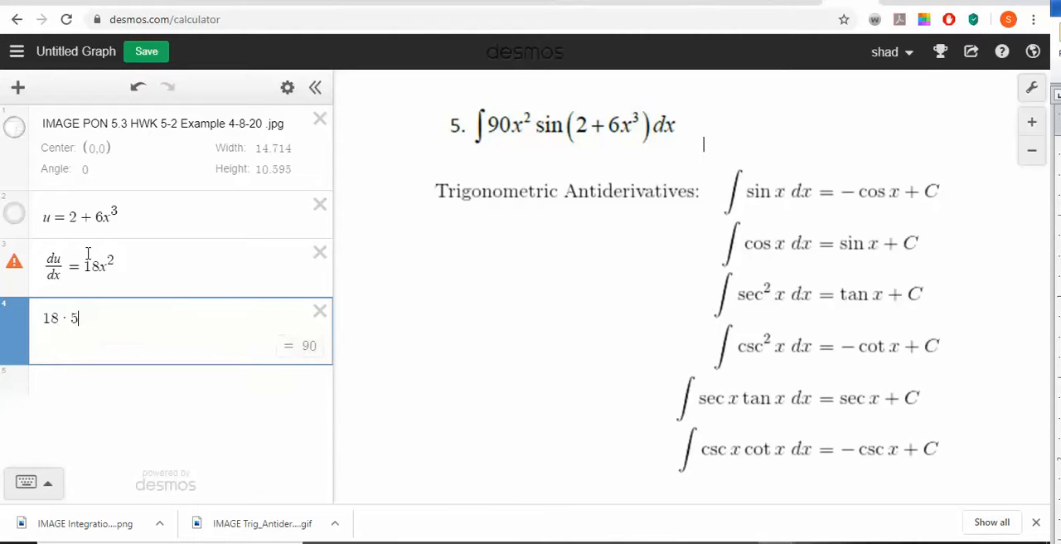
key("Return")
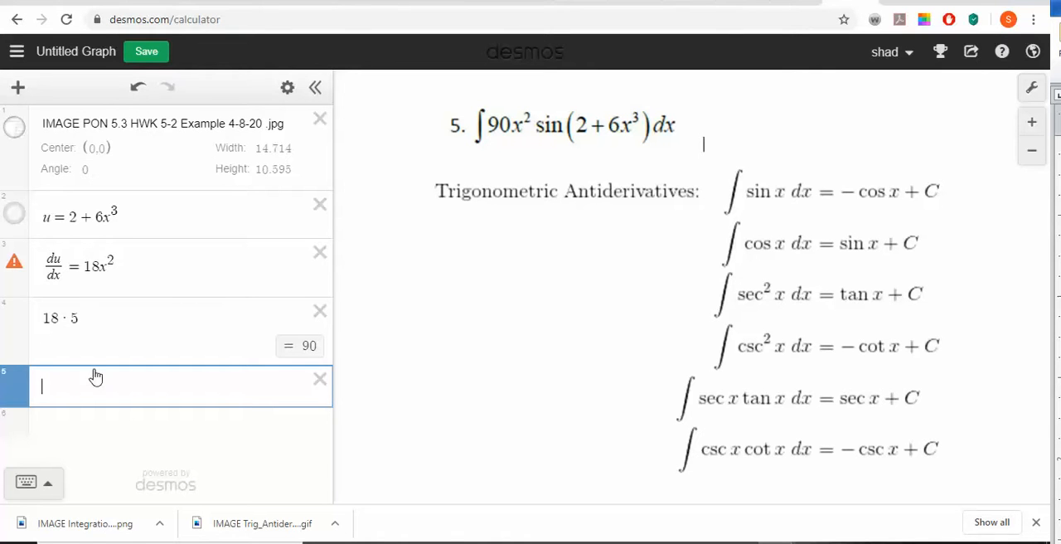
- Insert an integral with blank limits in the new row, put the factor 5 before it and enter 18x^2 in the integrand
left_click(30, 483)
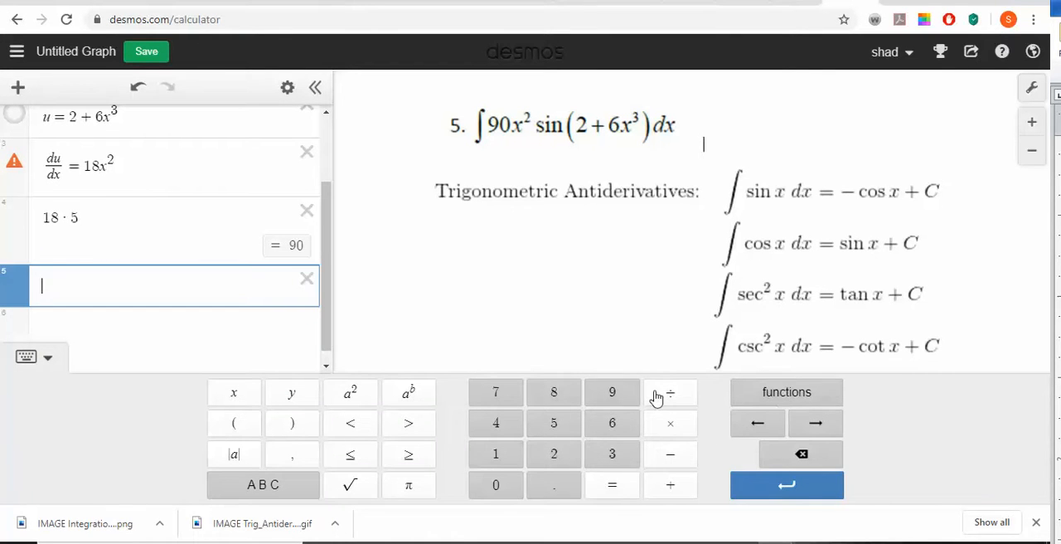
left_click(751, 403)
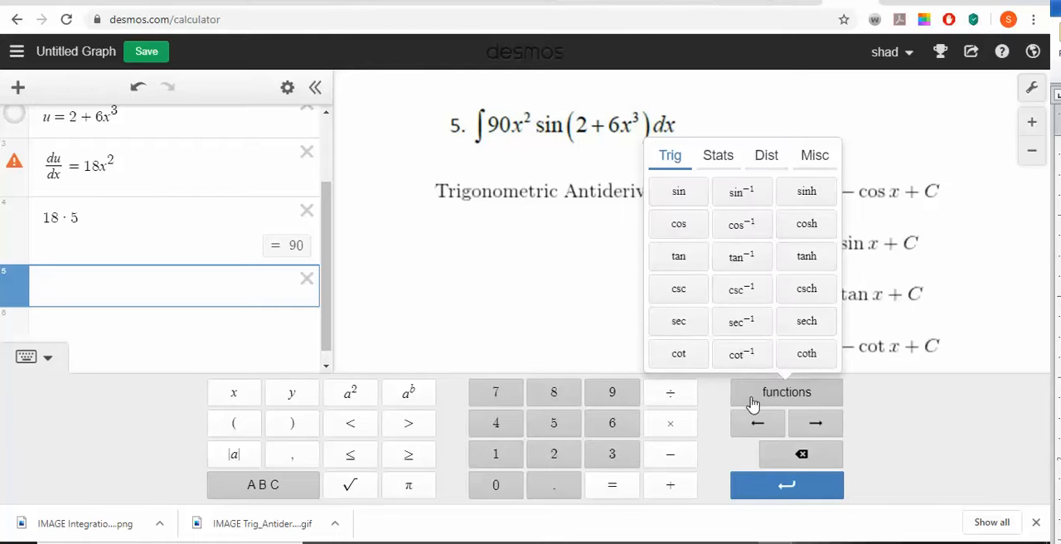
left_click(818, 157)
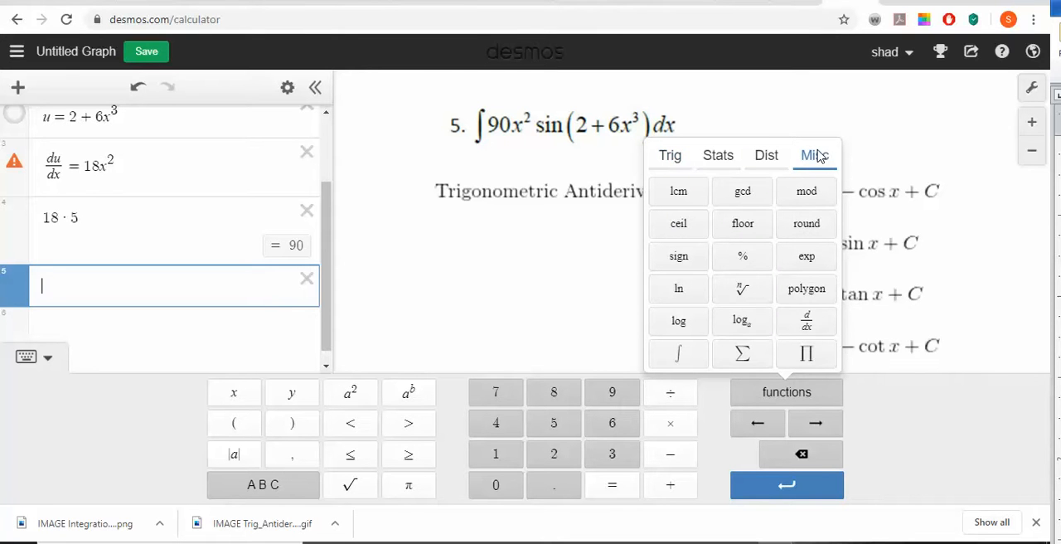
left_click(678, 353)
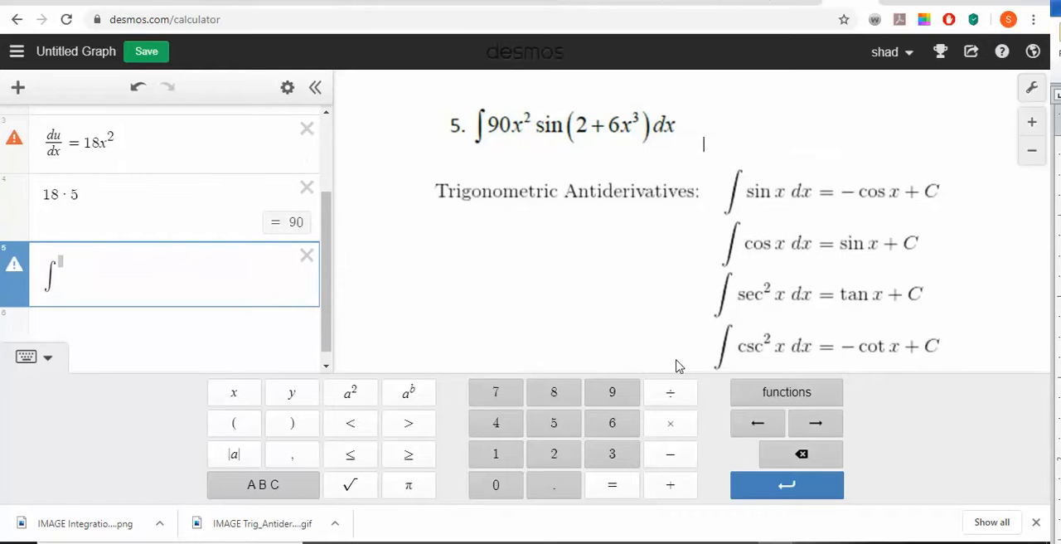
key("Left")
type("5")
type("18x")
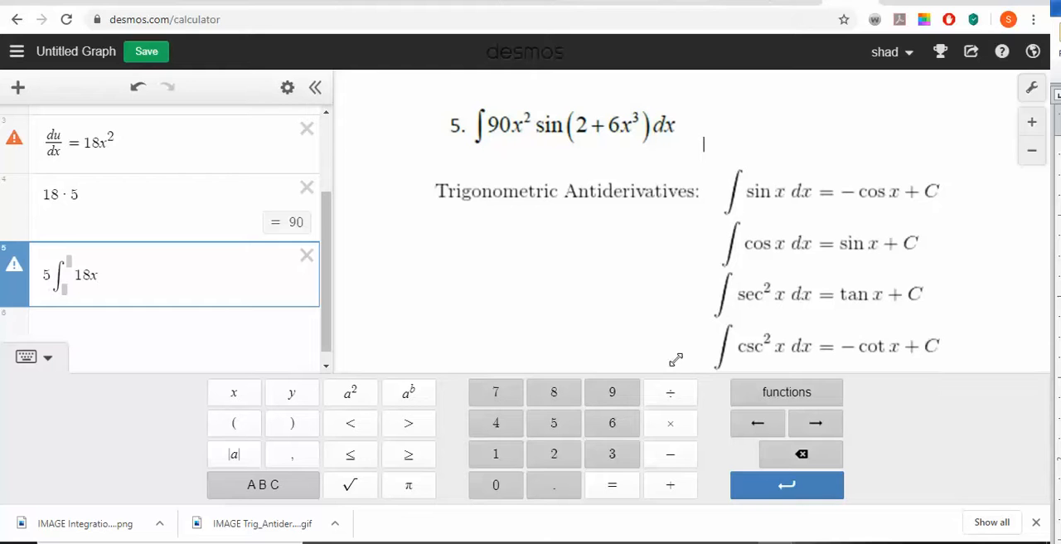
type("d")
key("BackSpace")
type("1")
key("BackSpace")
type("^2")
key("Right")
- Complete the integrand after 18x^2 with · sin(2 + 6x^3) dx and start a new row
type("*sin")
type("(")
type("2x+")
key("BackSpace")
key("BackSpace")
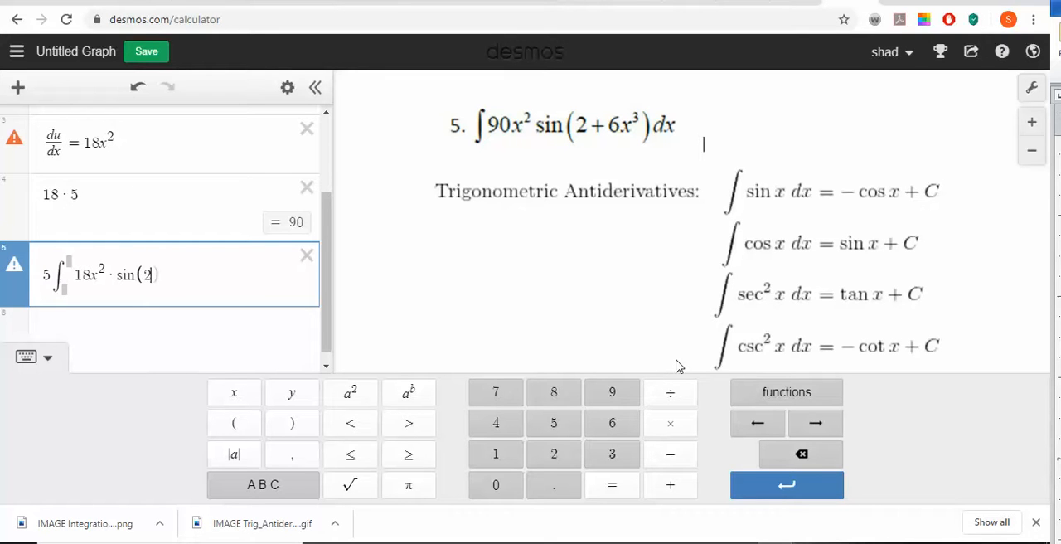
type("+6x^3")
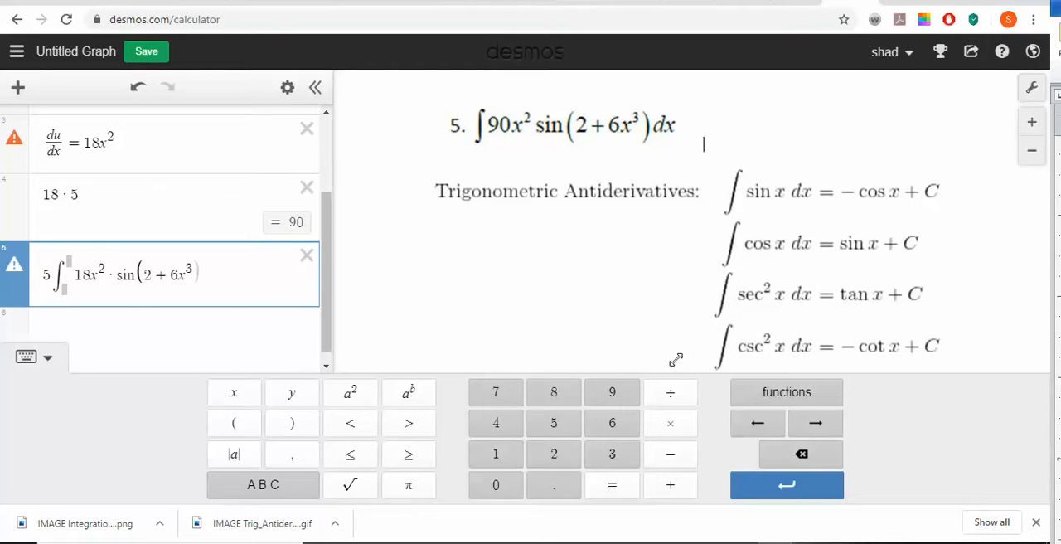
type(")dx")
key("Return")
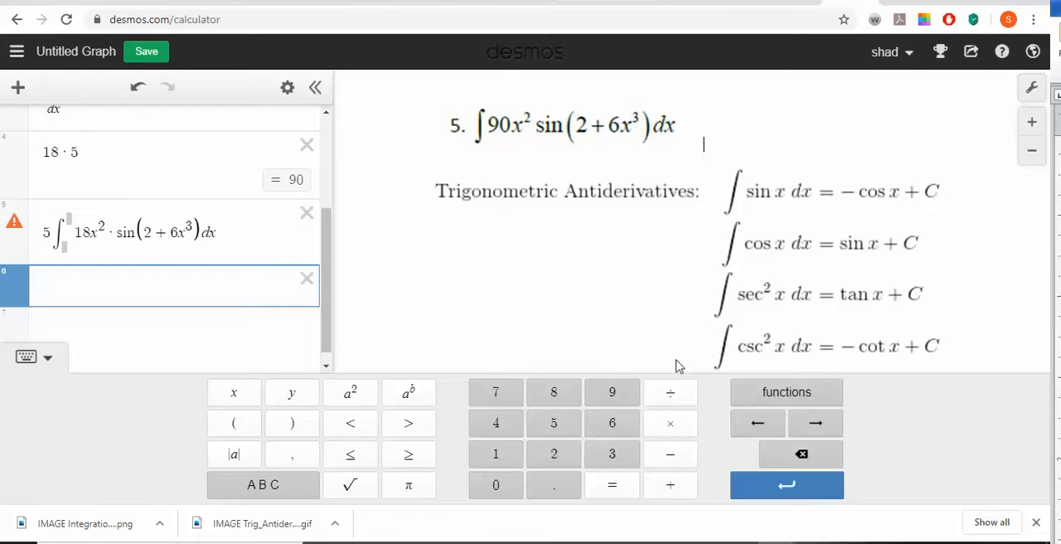
key("Up")
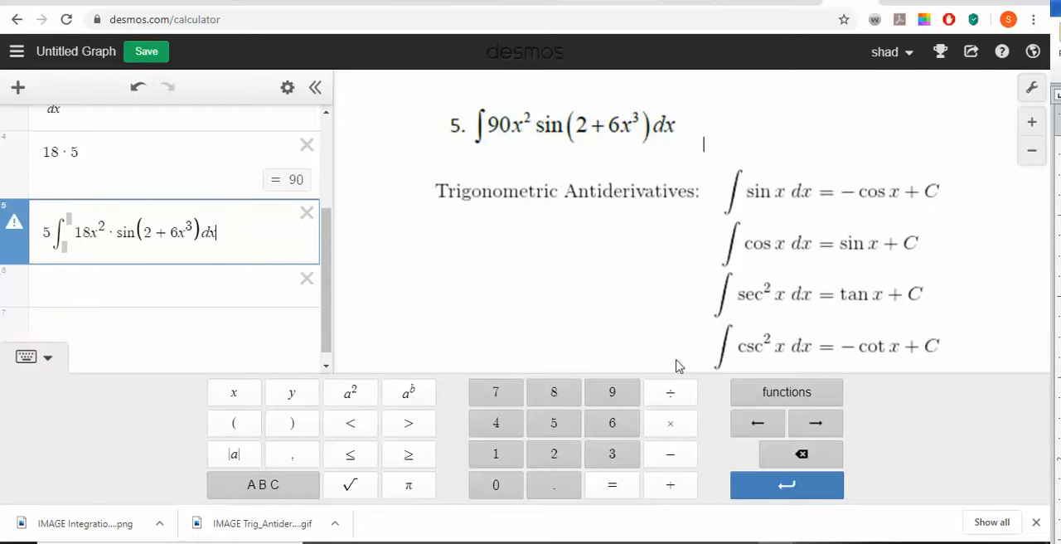
key("Down")
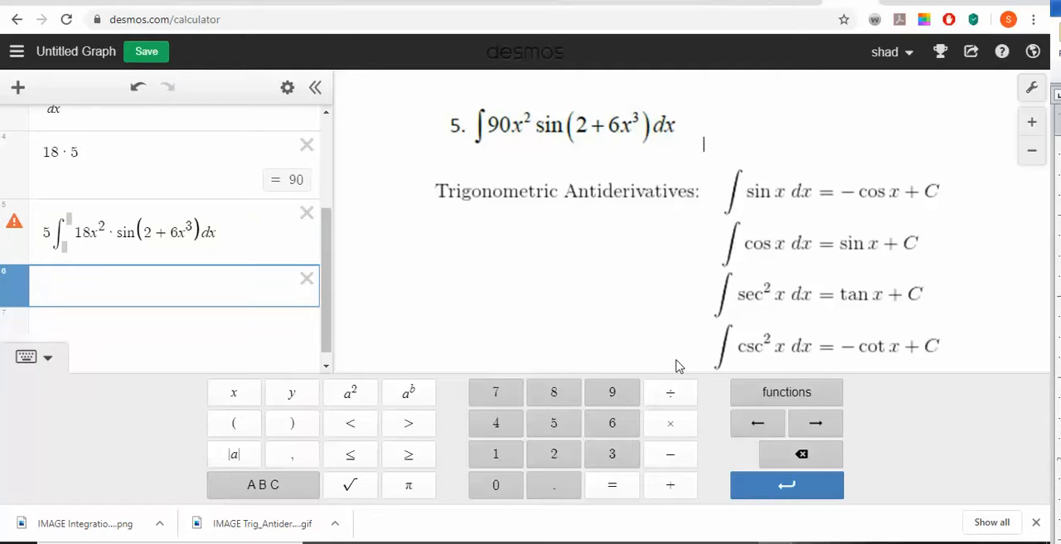
key("Up")
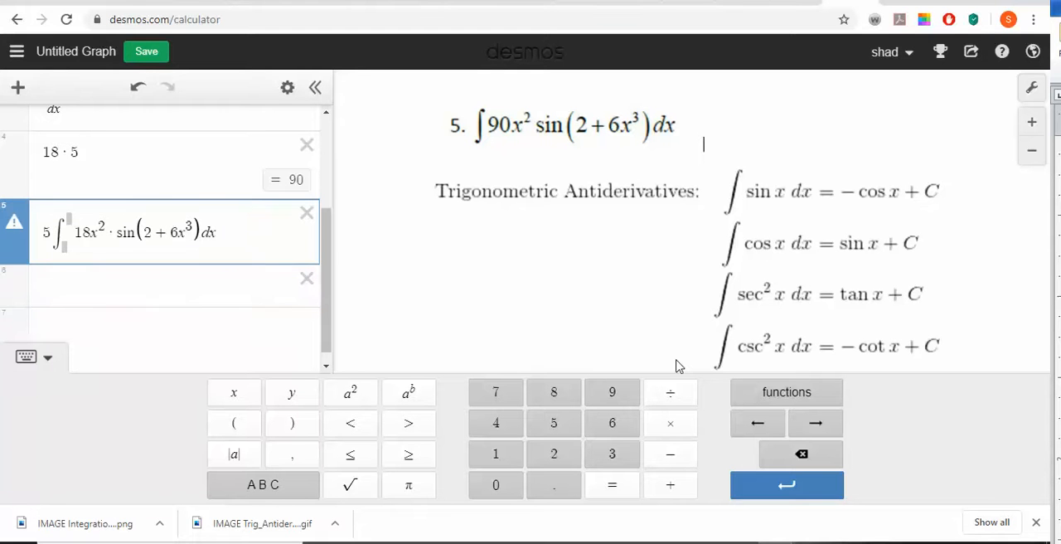
key("Down")
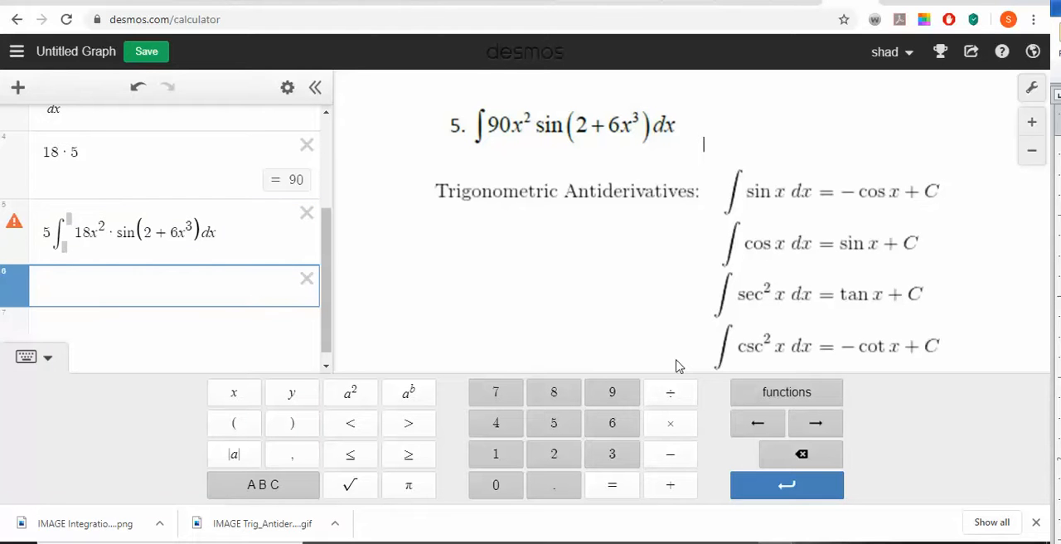
- Insert another integral with blank limits in the empty row and put the factor 5 before it
left_click(784, 404)
left_click(680, 361)
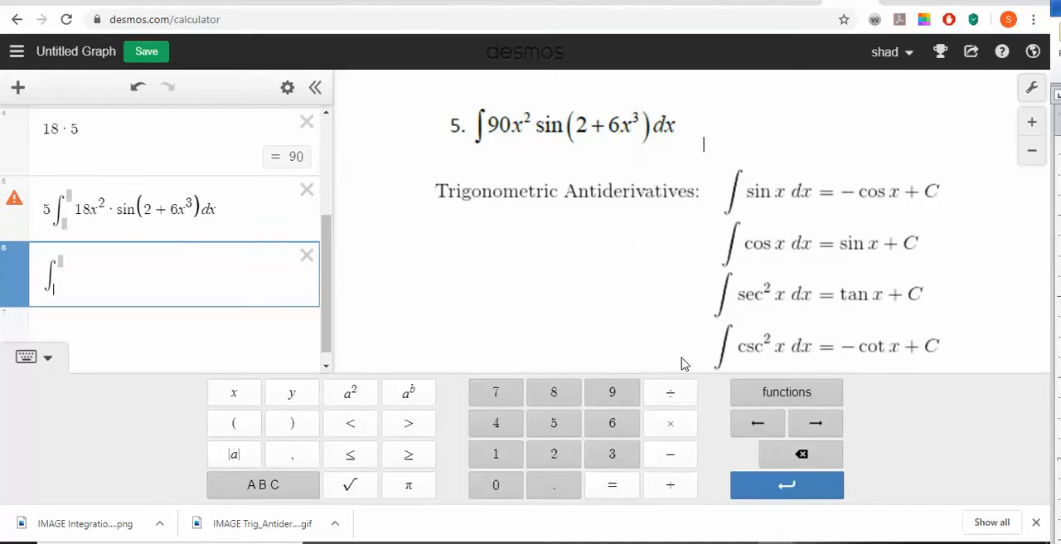
key("Left")
type("5")
key("Right")
- Enter sin(u) du as the integrand of the second integral
key("Right")
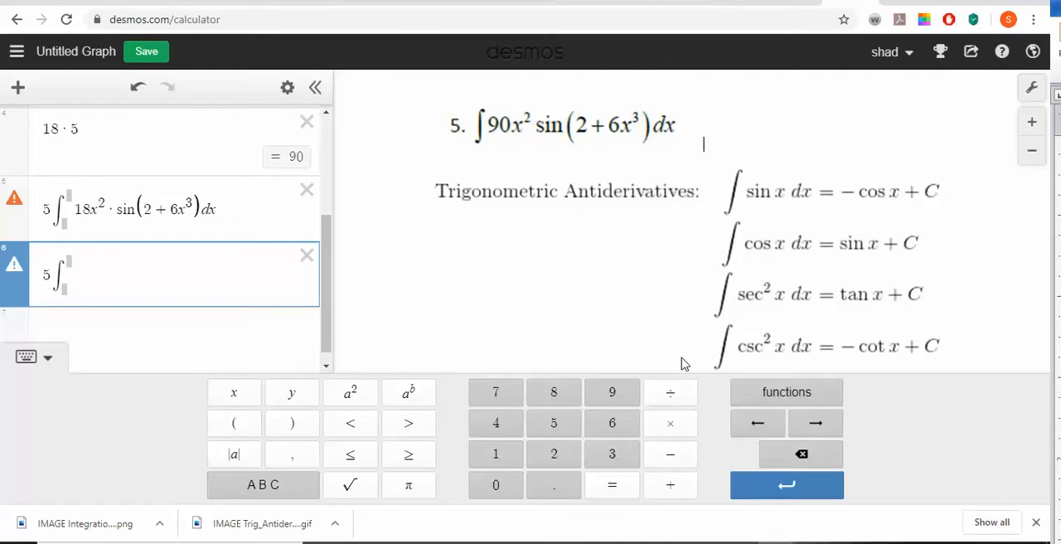
type("sn")
key("BackSpace")
type("in(u")
key("Right")
type("d")
key("BackSpace")
type("du")
scroll(232, 213, "up", 3)
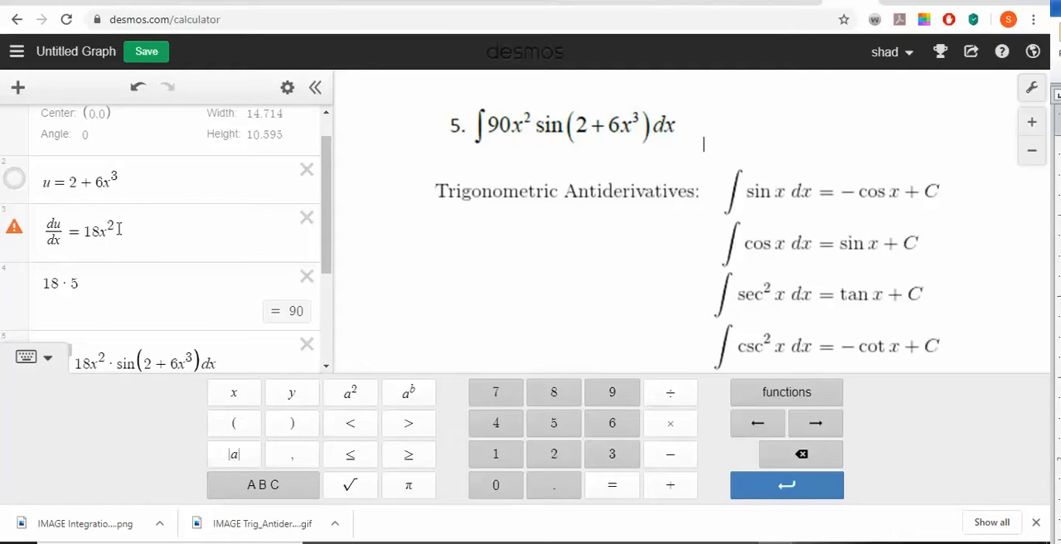
scroll(138, 308, "down", 3)
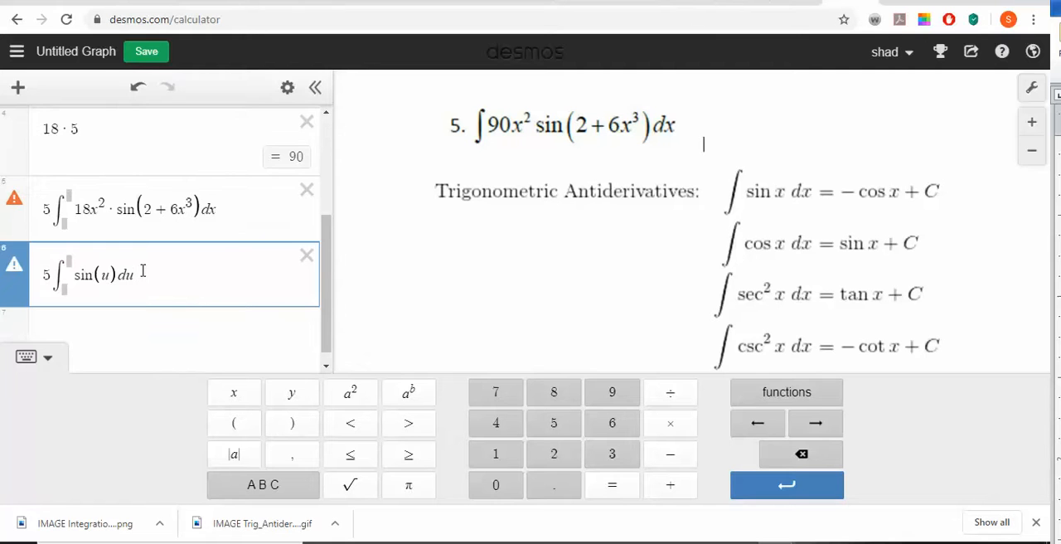
- Duplicate the integral of 18x^2 · sin(2 + 6x^3) dx into a new row directly below it
left_click(231, 215)
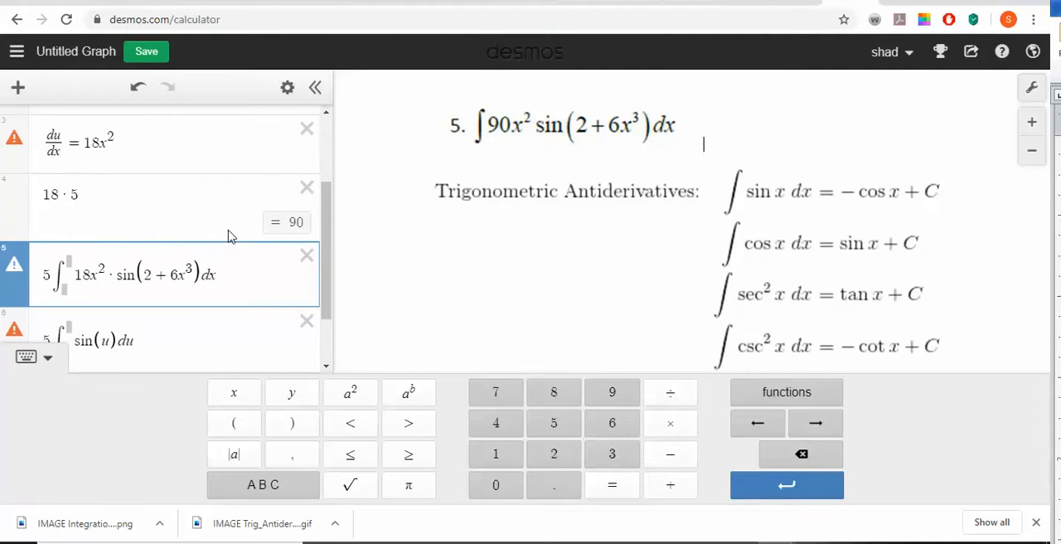
key("Return")
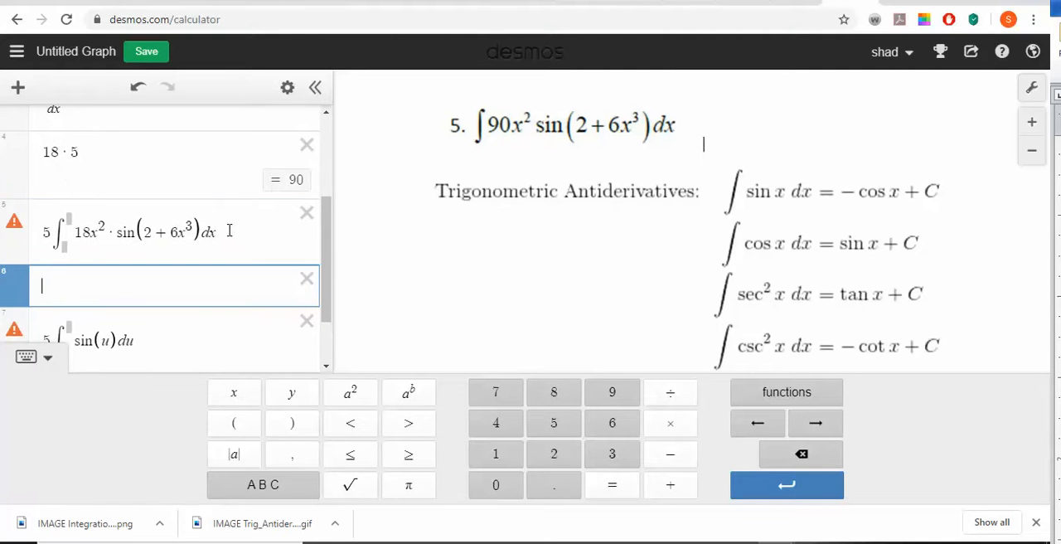
key("Up")
key("shift+Left")
key("shift+Left")
key("shift+Left")
key("shift+Left")
key("shift+Left")
key("shift+Left")
key("shift+Left")
key("shift+Left")
key("shift+Left")
key("shift+Left")
key("shift+Left")
key("shift+Left")
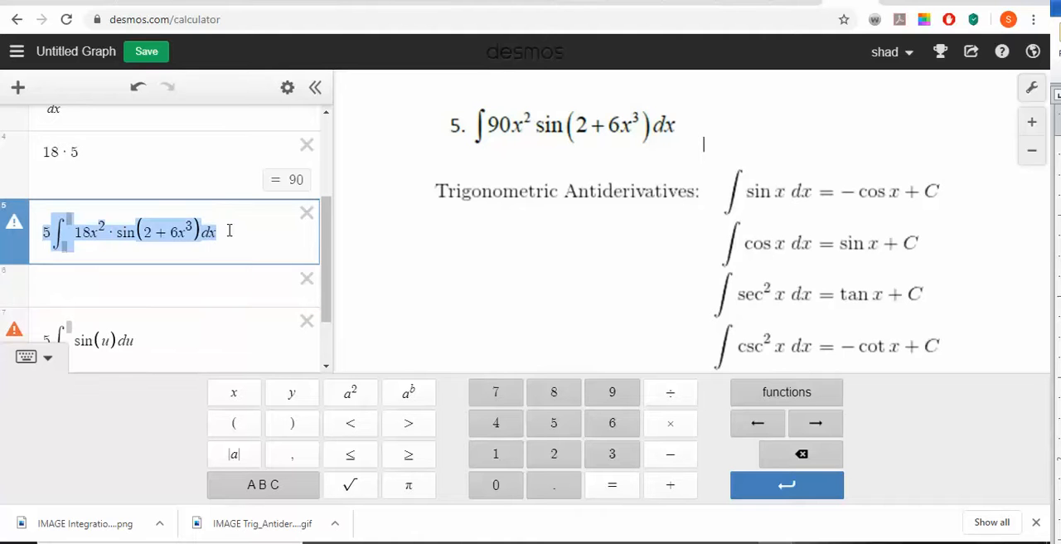
key("Down")
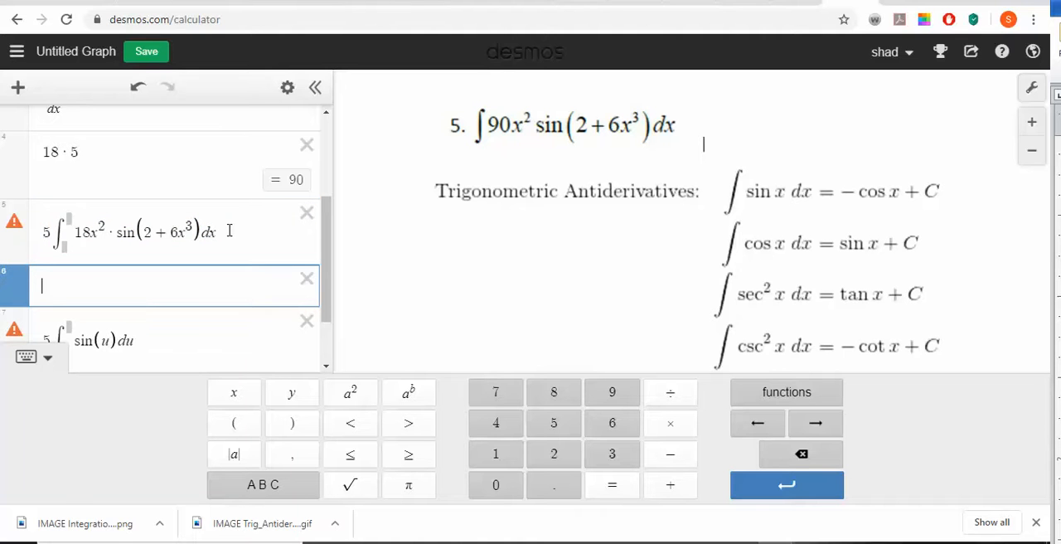
type("5∫18x^2·sin(2+6x^3)dx")
- Move the factor 18x^2 · in the duplicated integral to between sin(2 + 6x^3) and dx
key("Left")
key("Left")
key("Left")
key("Left")
key("Left")
key("Left")
key("Left")
key("Left")
key("Left")
key("Left")
key("Left")
key("Left")
key("Left")
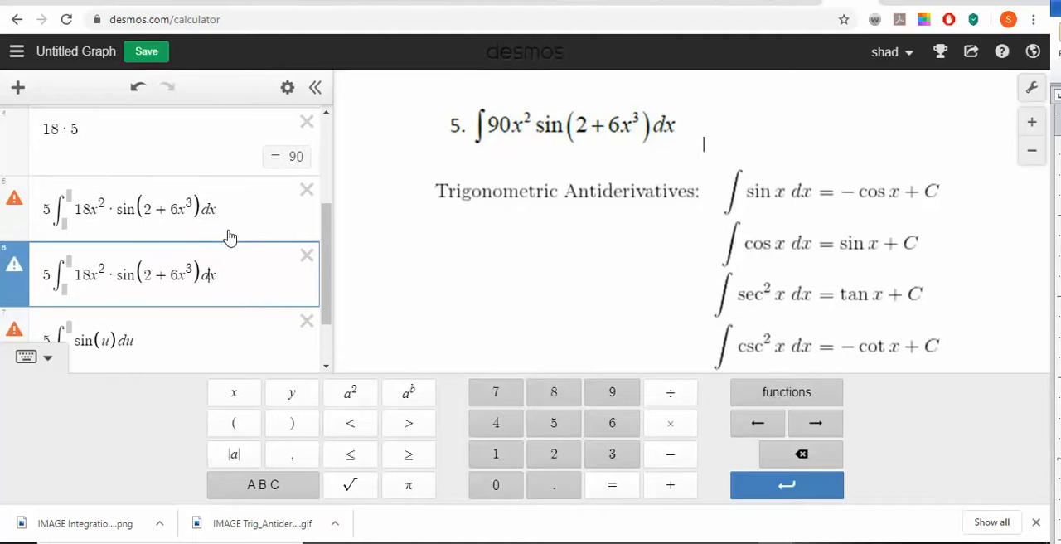
key("shift+Left")
key("shift+Left")
key("shift+Left")
key("shift+Left")
key("shift+Left")
key("ctrl+c")
key("BackSpace")
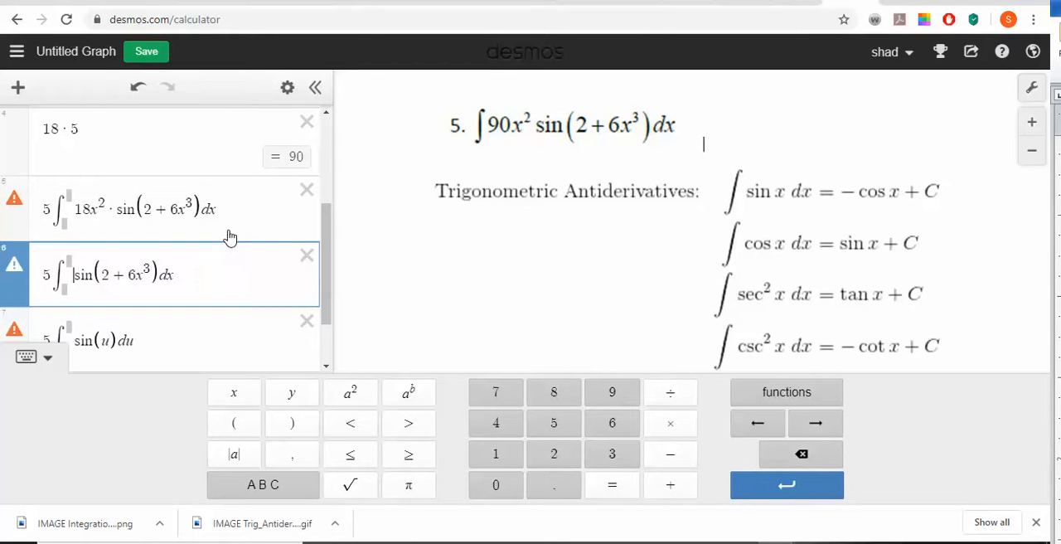
key("Right")
key("Right")
key("Right")
key("Right")
key("Right")
key("Right")
key("Right")
key("ctrl+v")
key("Right")
key("Down")
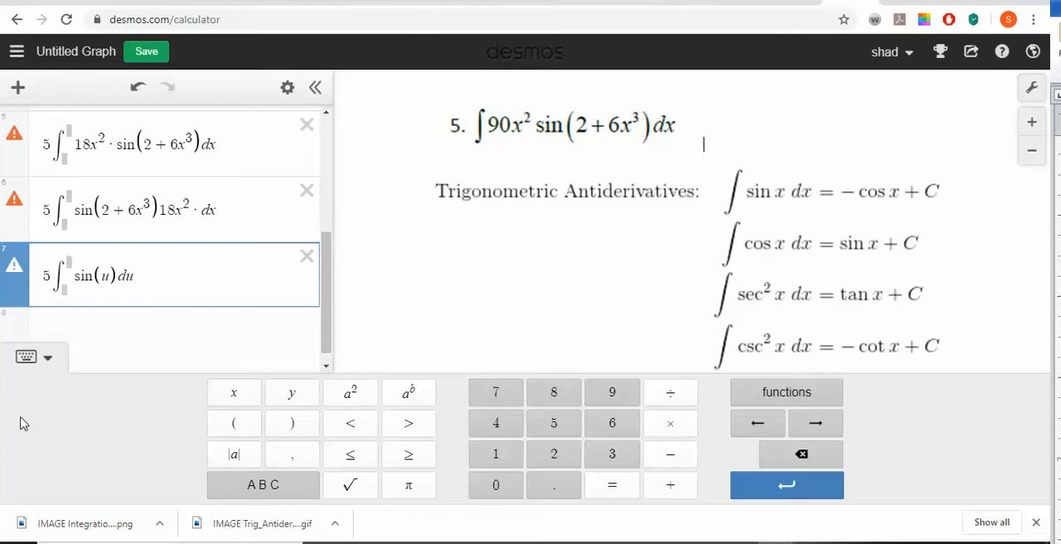
- Enter the antiderivative 5 · −cos(u) in a new row below the sin(u) integral and hide the on-screen keypad
key("Return")
type("5")
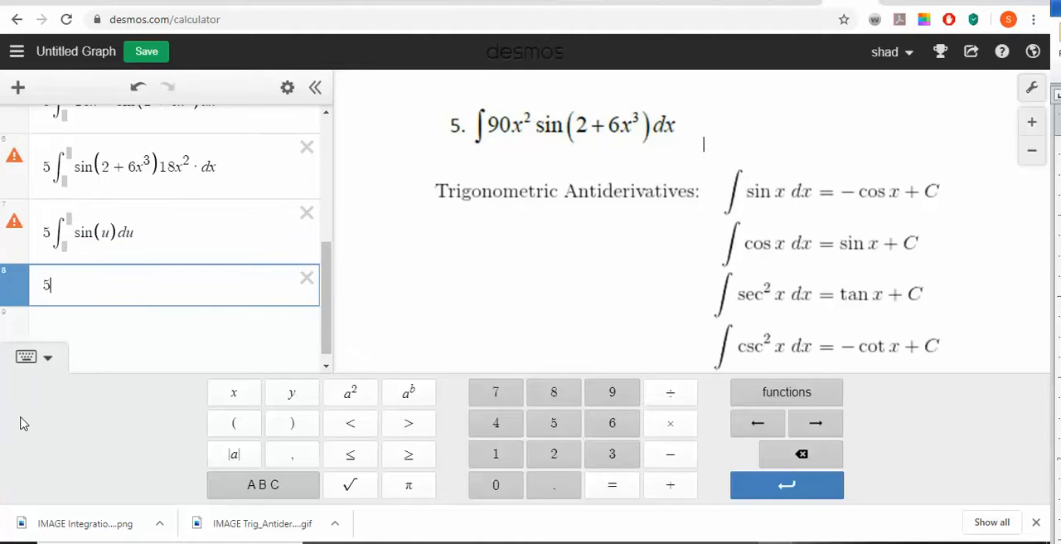
type("*-")
type("cos(")
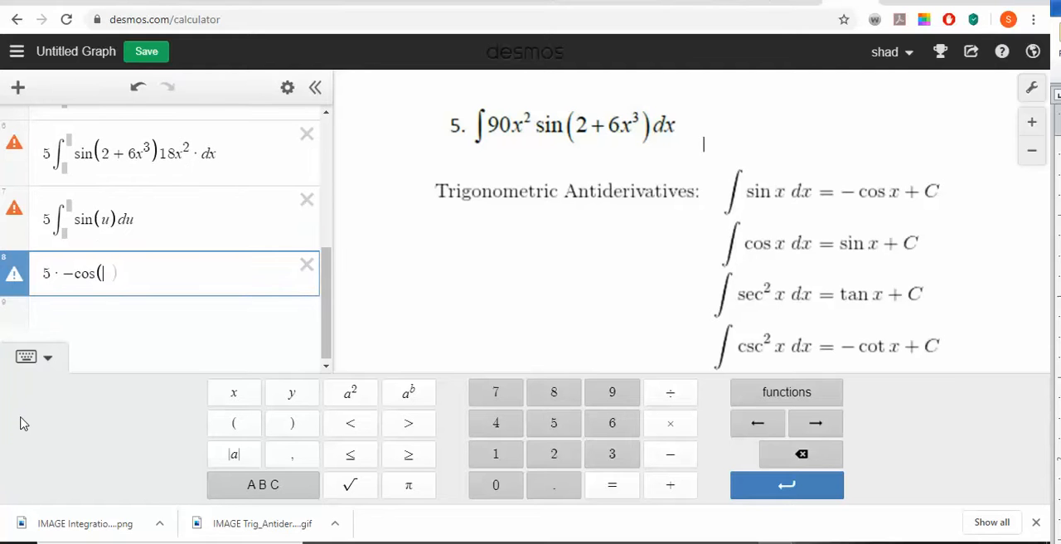
type("x")
key("BackSpace")
type("u")
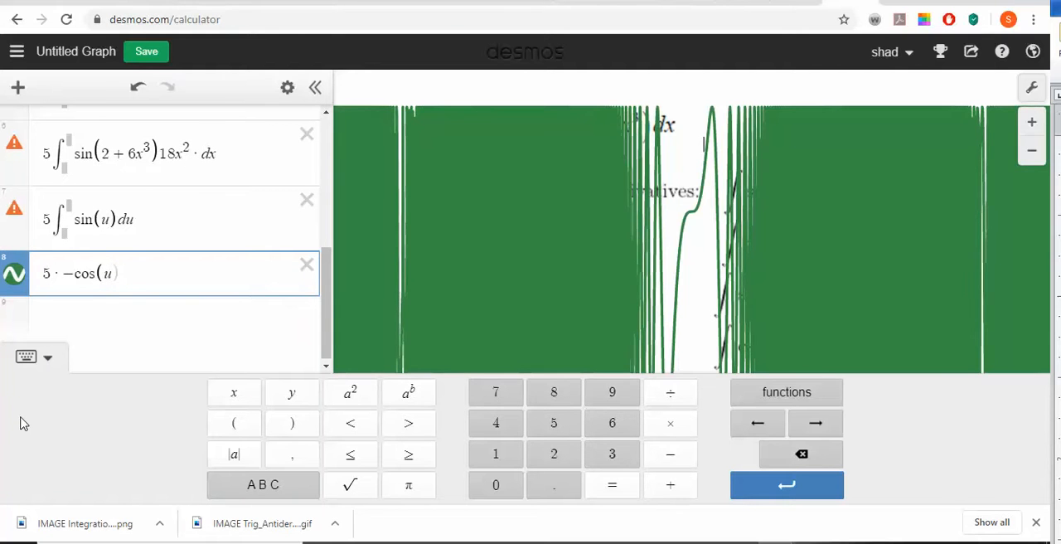
key("Right")
left_click(9, 279)
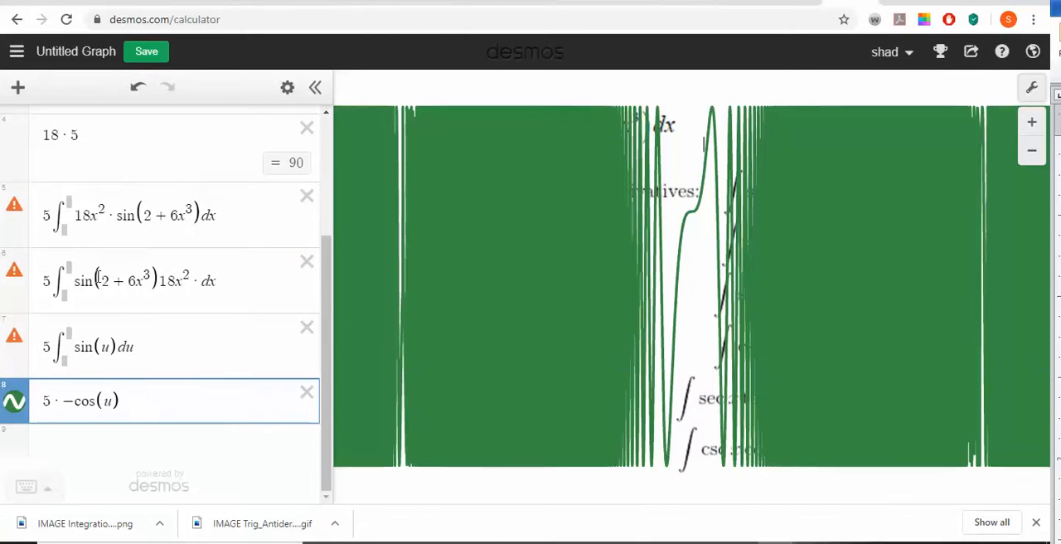
- Append + C to the antiderivative 5 · −cos(u) and delete the C slider row created below it
left_click(152, 401)
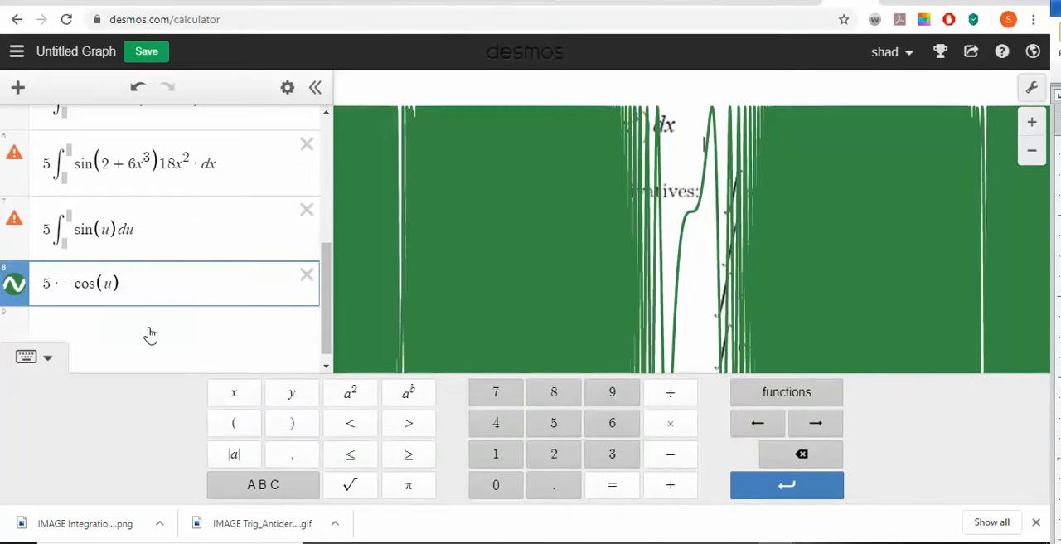
type("+")
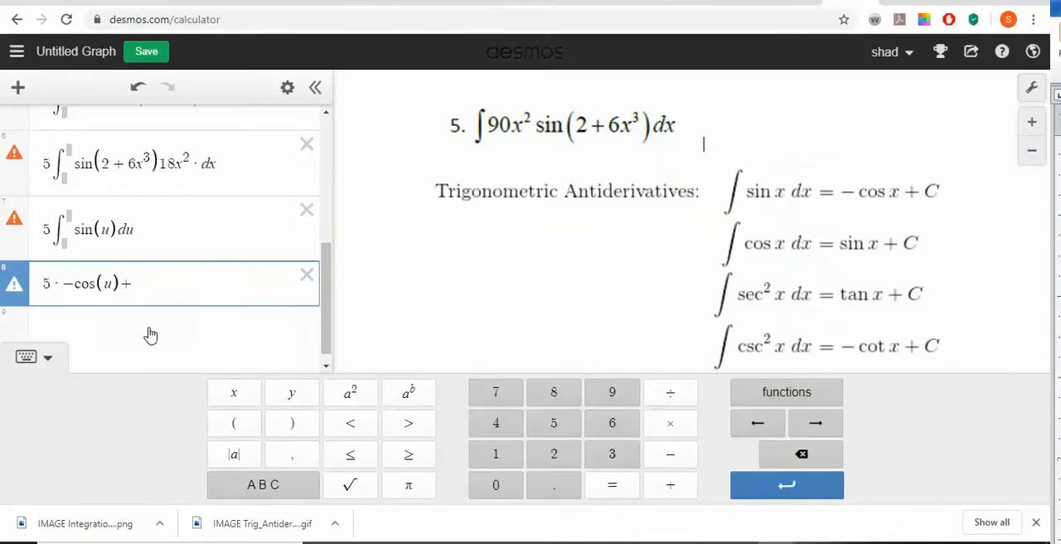
type("CX=")
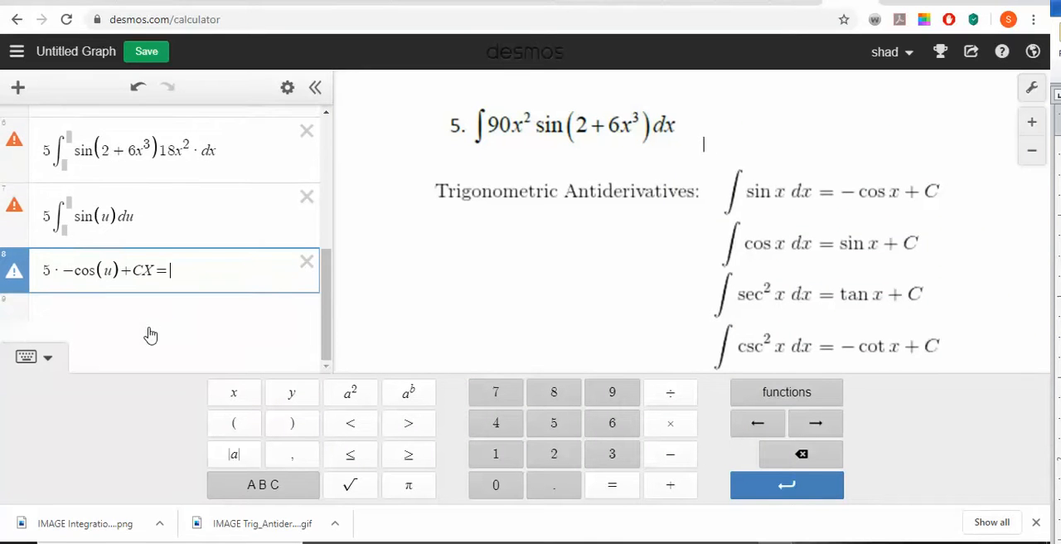
key("BackSpace")
key("BackSpace")
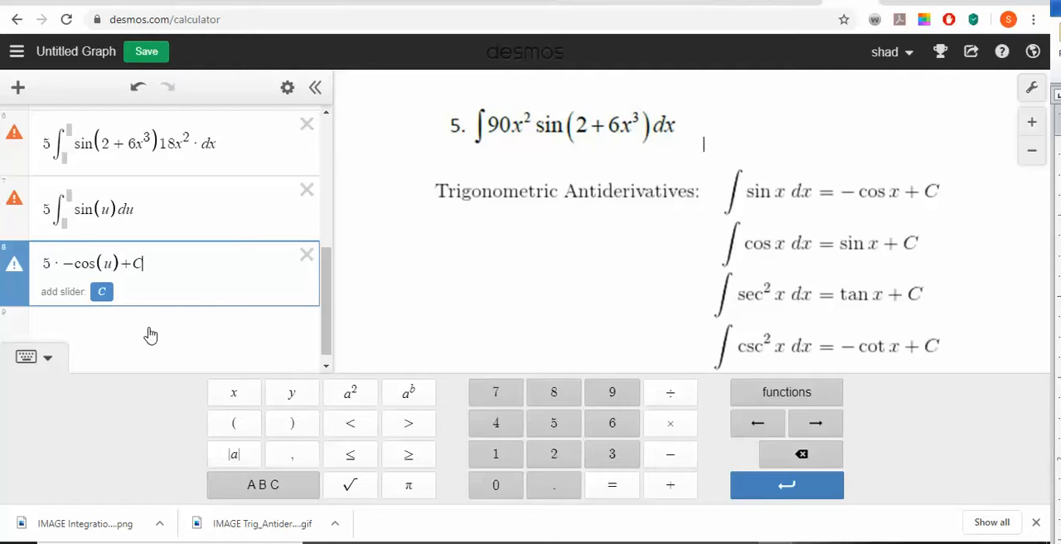
key("Return")
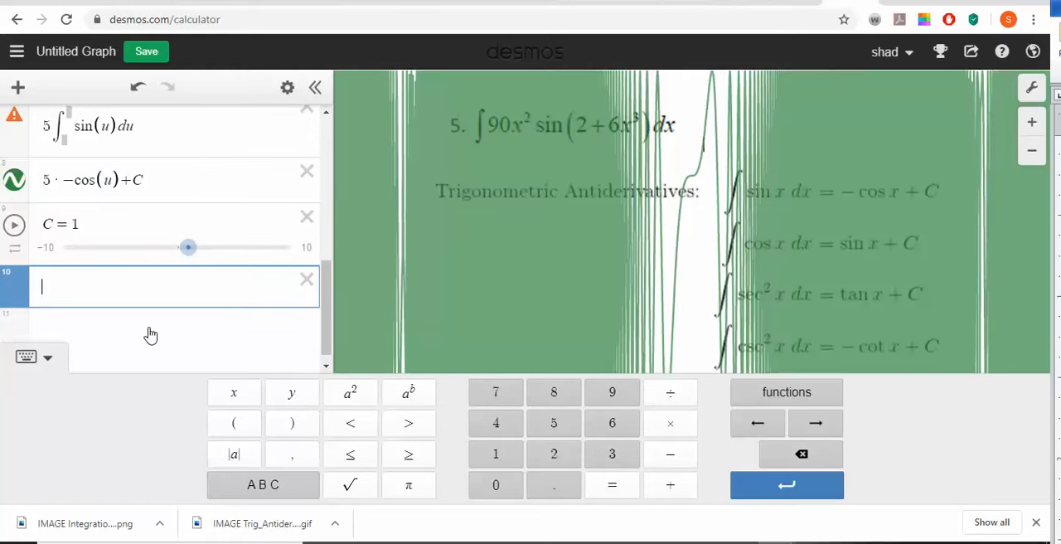
left_click(306, 217)
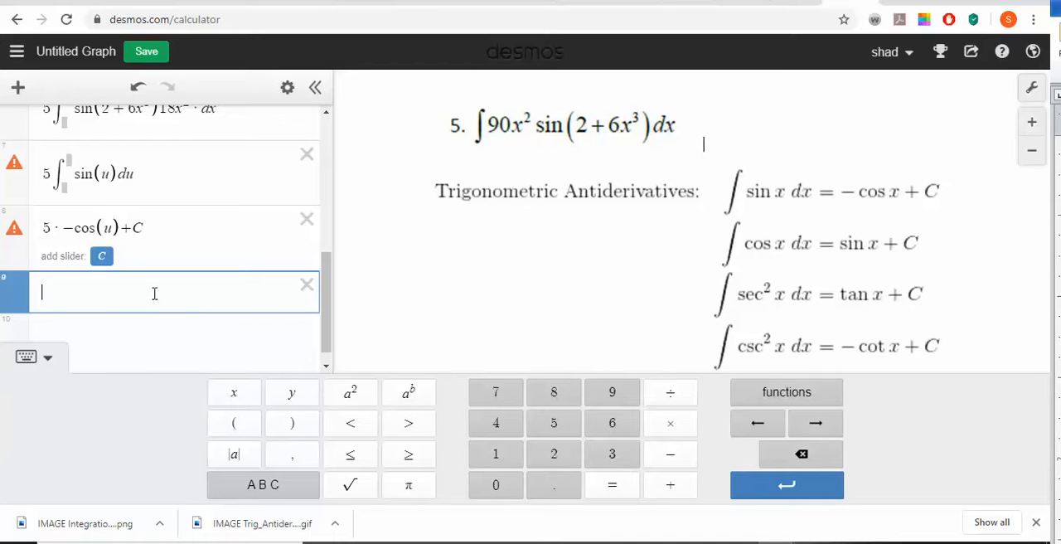
- Enter −5 cos(2 + 6x^3) in the empty row below the antiderivative in u
type("-5")
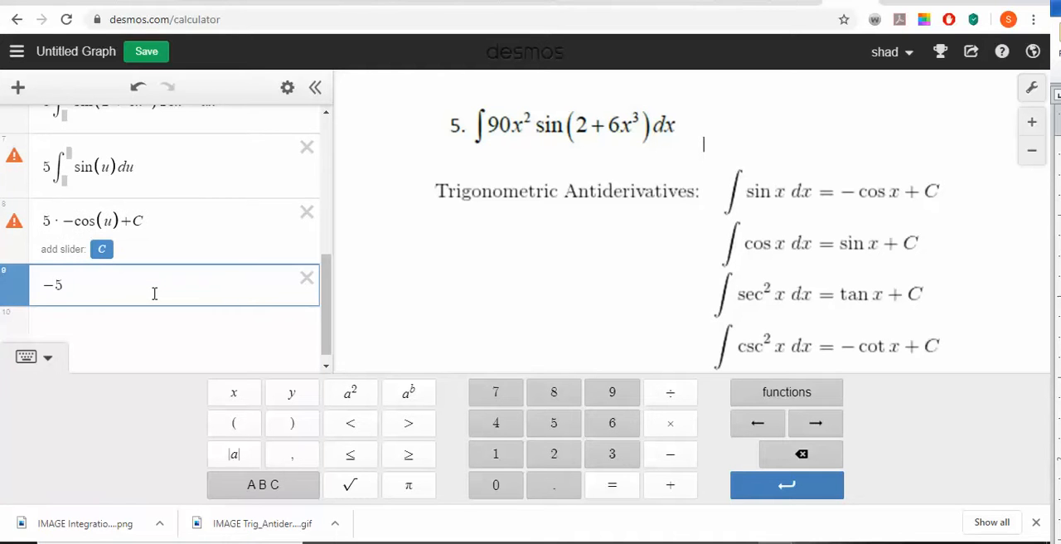
type("cos(x")
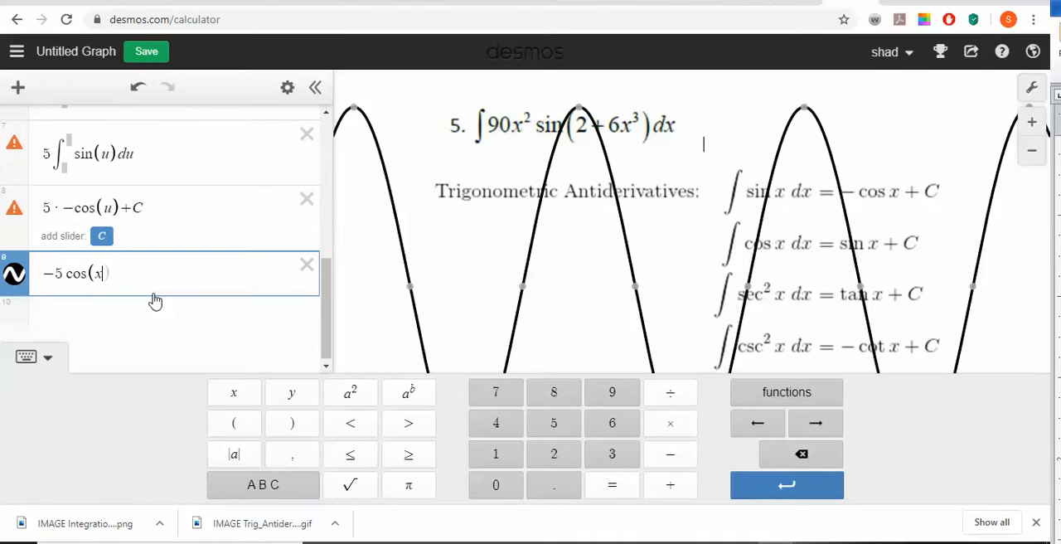
key("BackSpace")
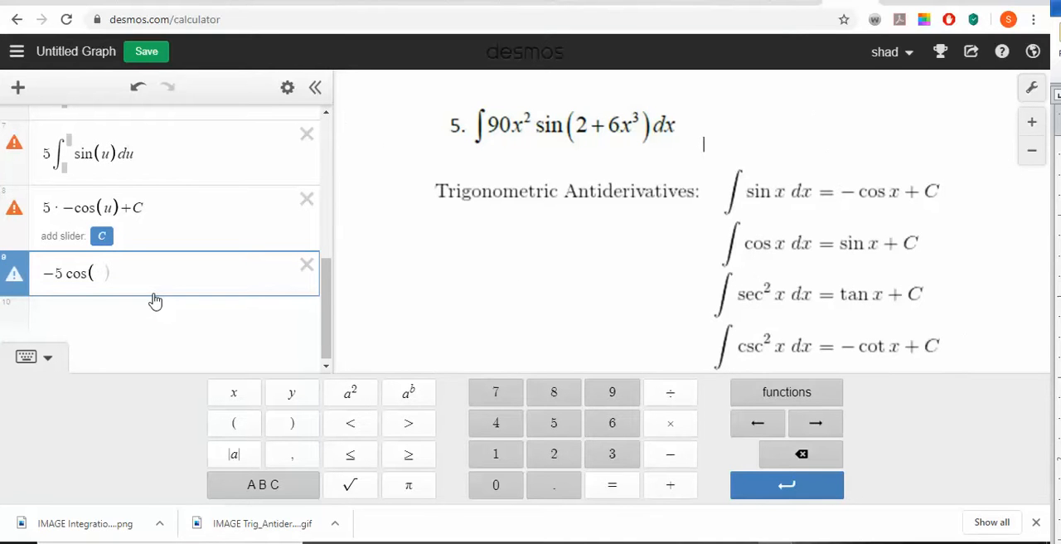
type("2 + 6")
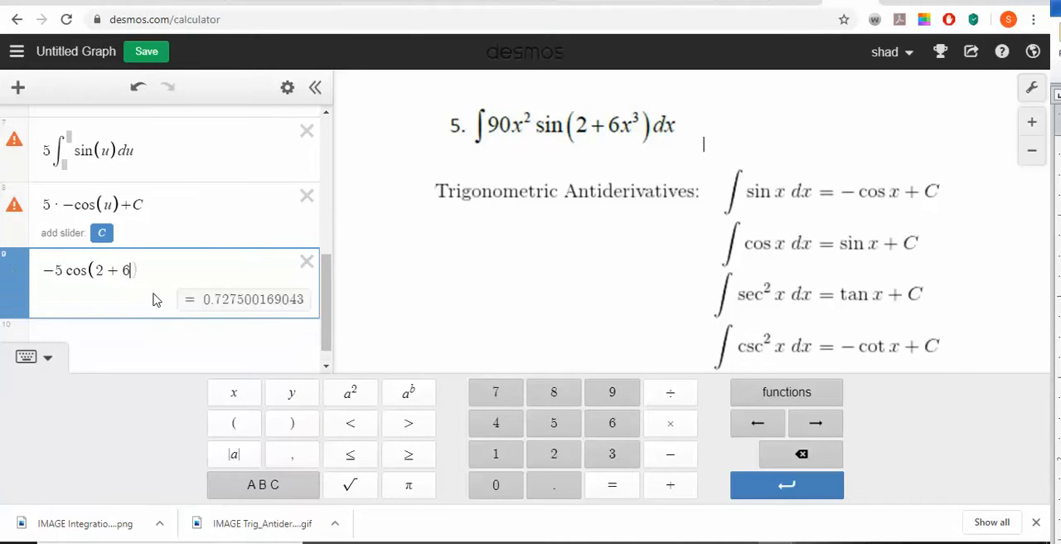
type("x^3)")
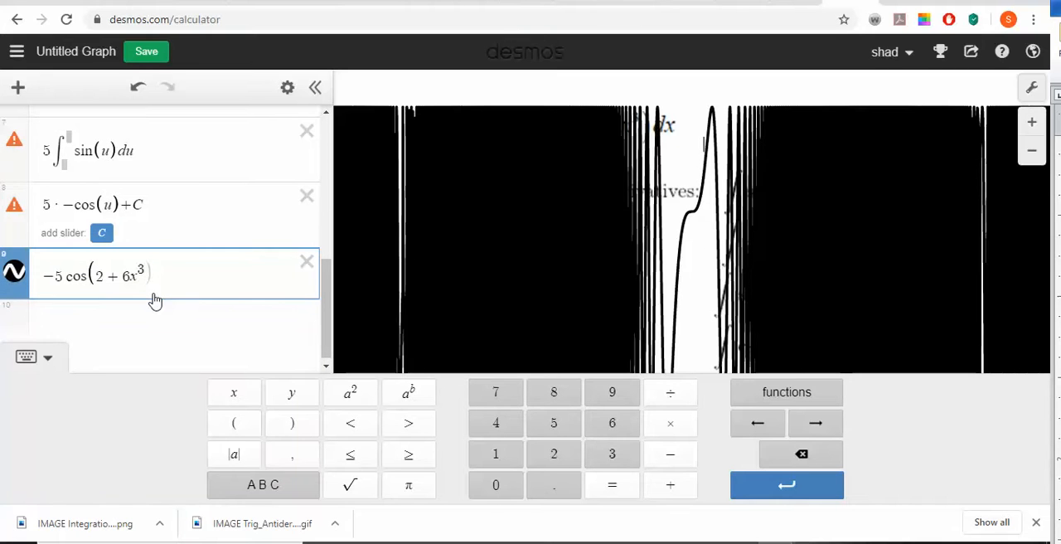
key("BackSpace")
key("BackSpace")
key("BackSpace")
type("3")
key("BackSpace")
key("BackSpace")
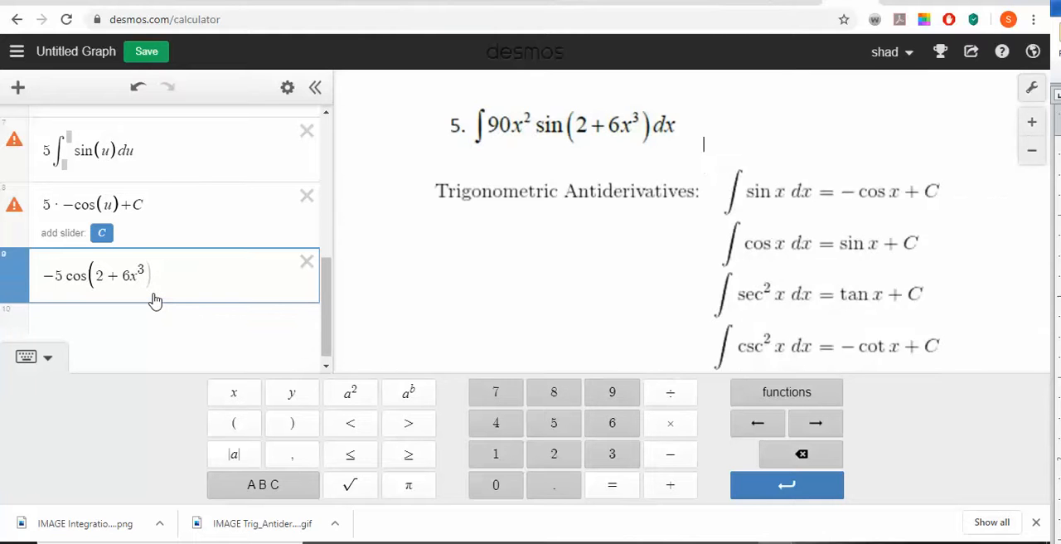
type("3")
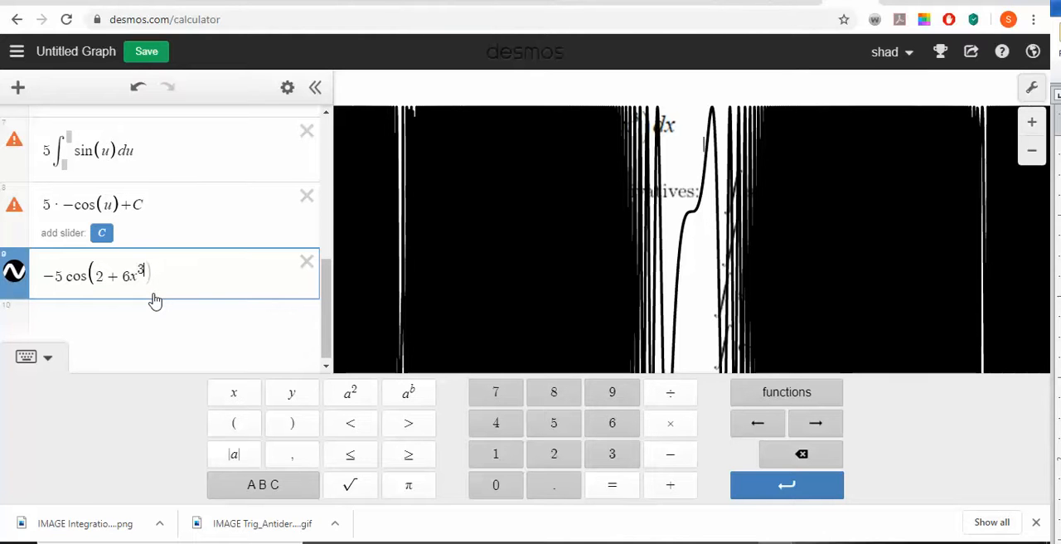
key("Left")
key("Left")
key("Left")
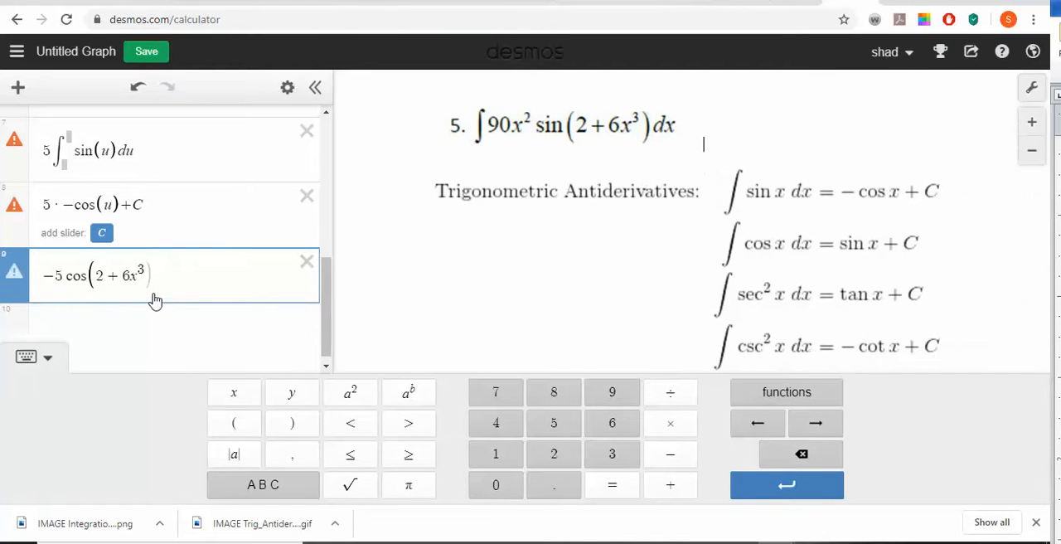
key("Right")
key("Right")
key("Right")
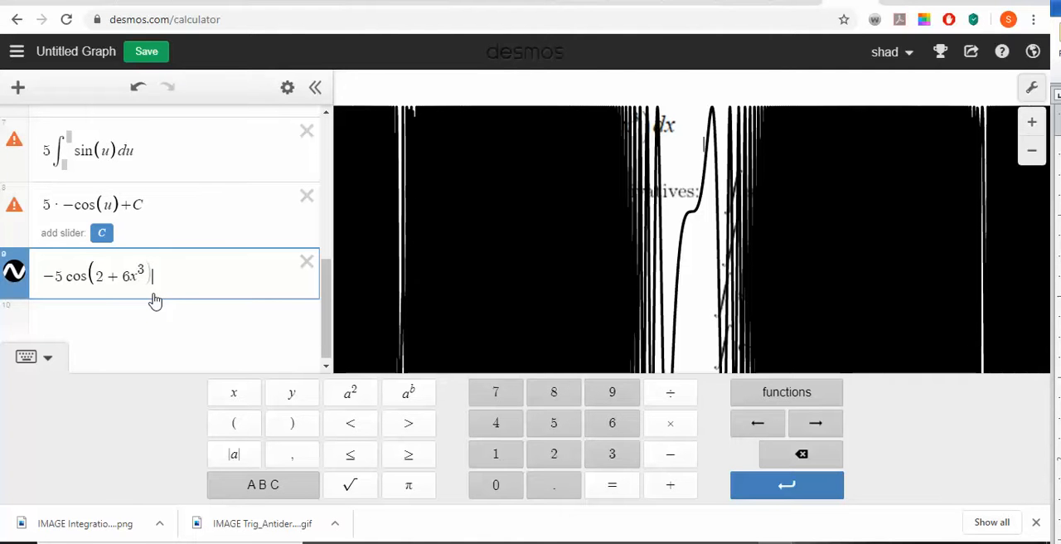
type(")")
- Hide the curve of −5 cos(2 + 6x^3) and append + C to that expression
left_click(15, 273)
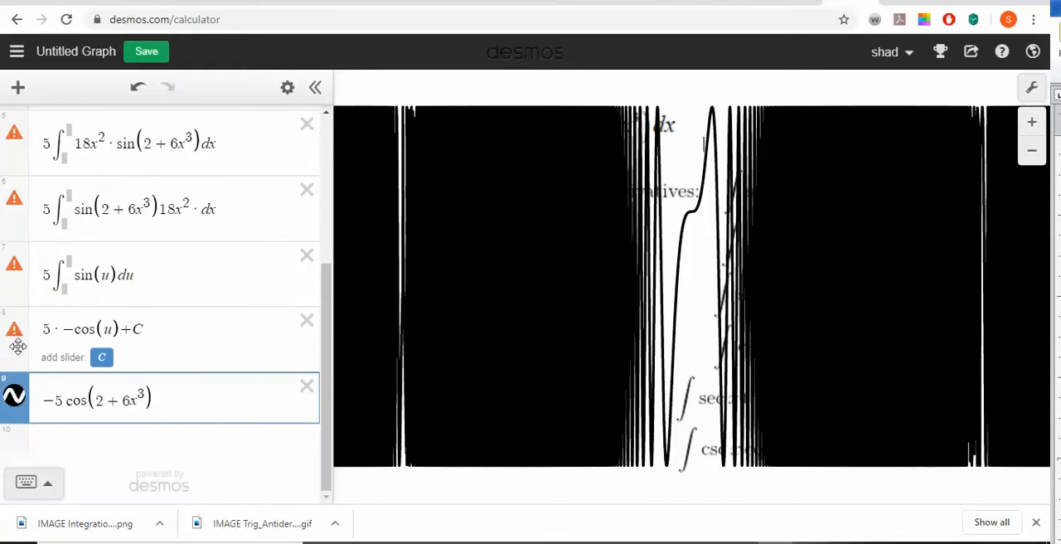
left_click(15, 398)
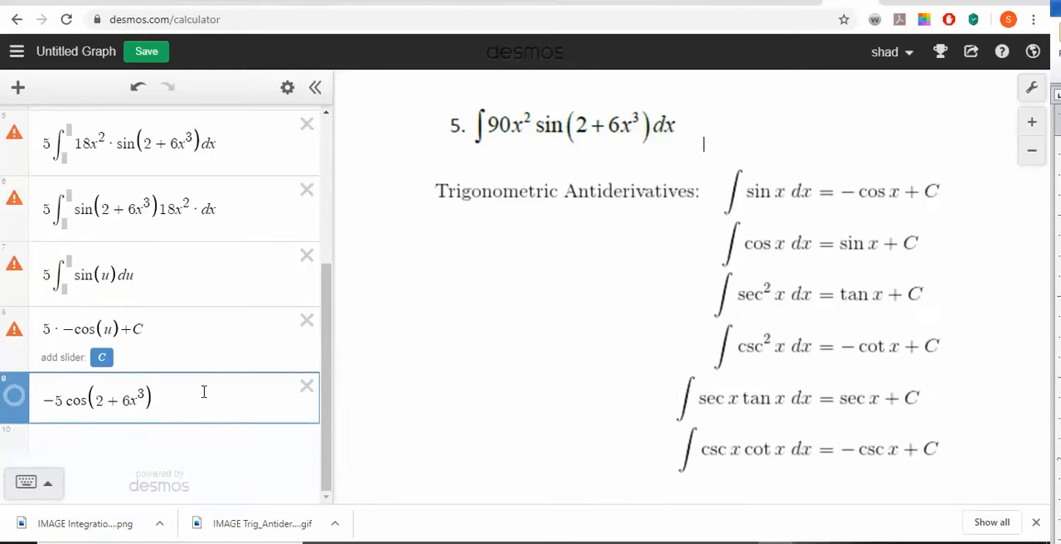
left_click(205, 401)
type("+C")
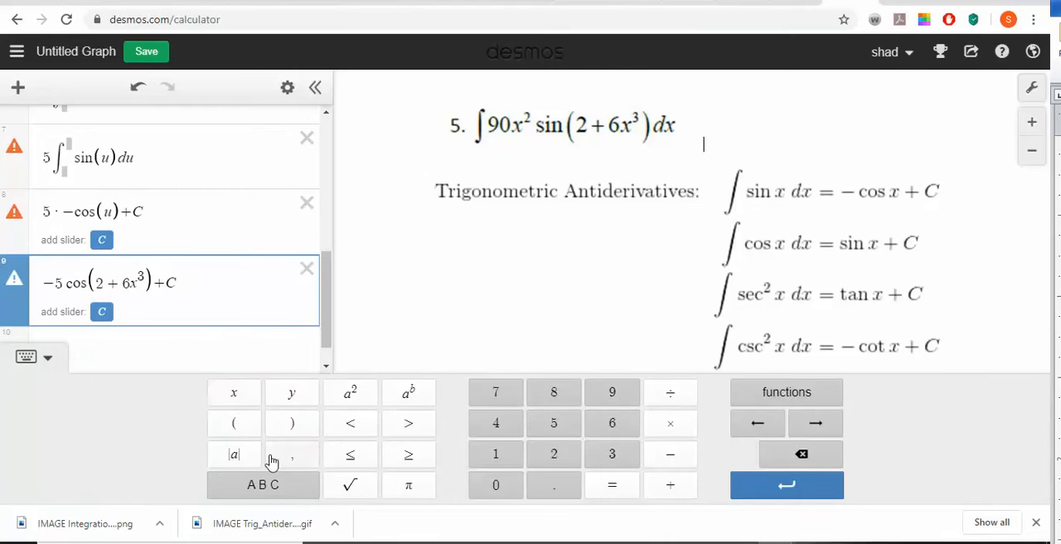
scroll(257, 249, "up", 5)
scroll(241, 219, "up", 3)
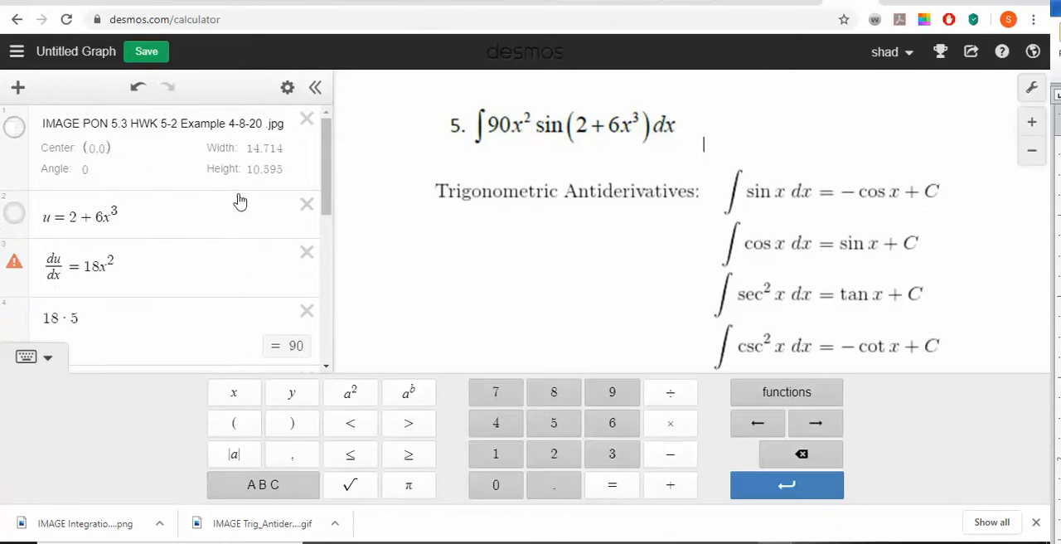
scroll(243, 237, "down", 4)
scroll(249, 257, "up", 4)
scroll(264, 290, "down", 5)
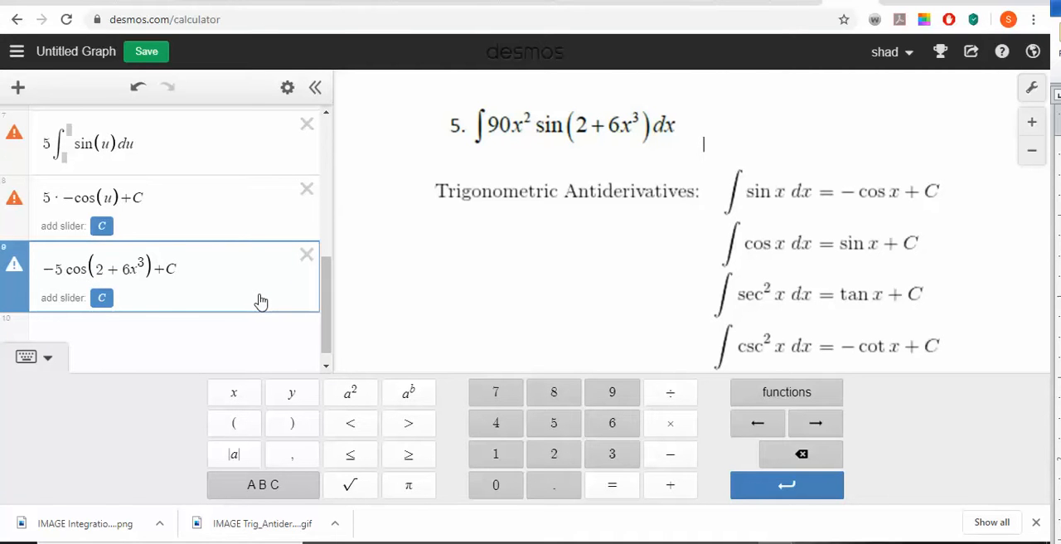
- Save the graph under a title made of the surname followed by "Problem 5 PON 5.3 HWK"
left_click(68, 55)
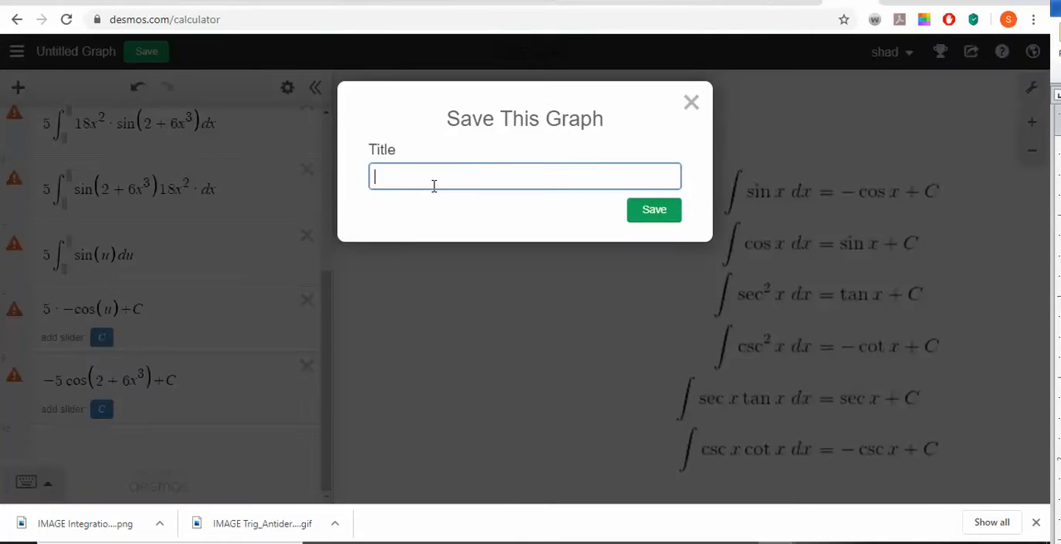
type("Hcikam")
key("BackSpace")
key("BackSpace")
key("BackSpace")
key("BackSpace")
type("Ickman ")
type("Problem ")
type("8")
key("BackSpace")
type("5")
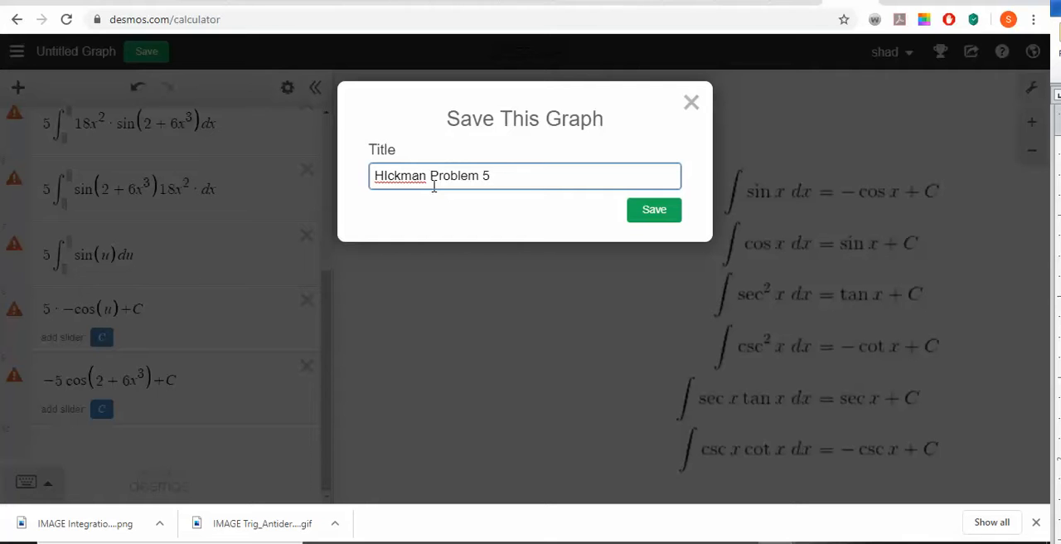
type(" PON 5.3 HWK")
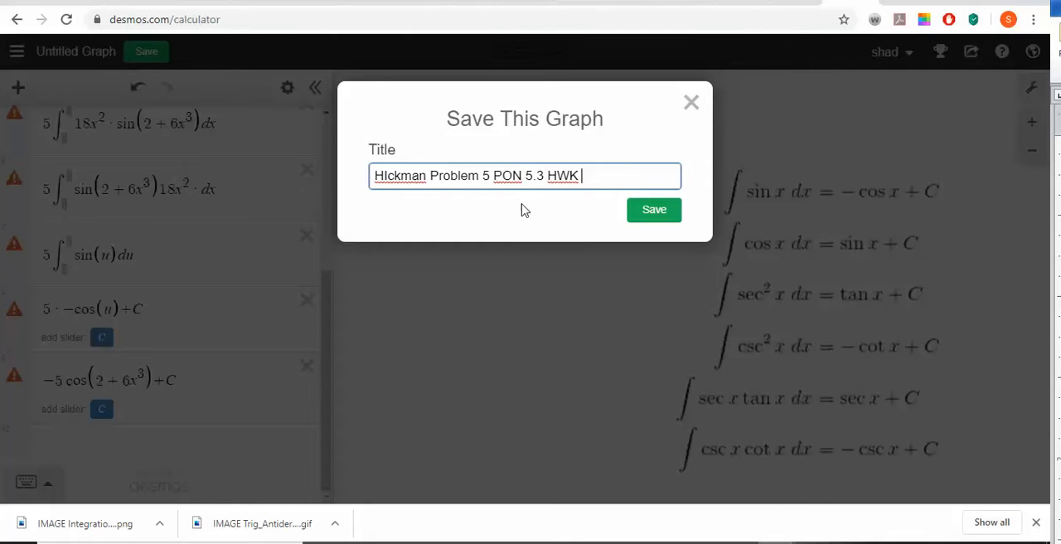
left_click(637, 214)
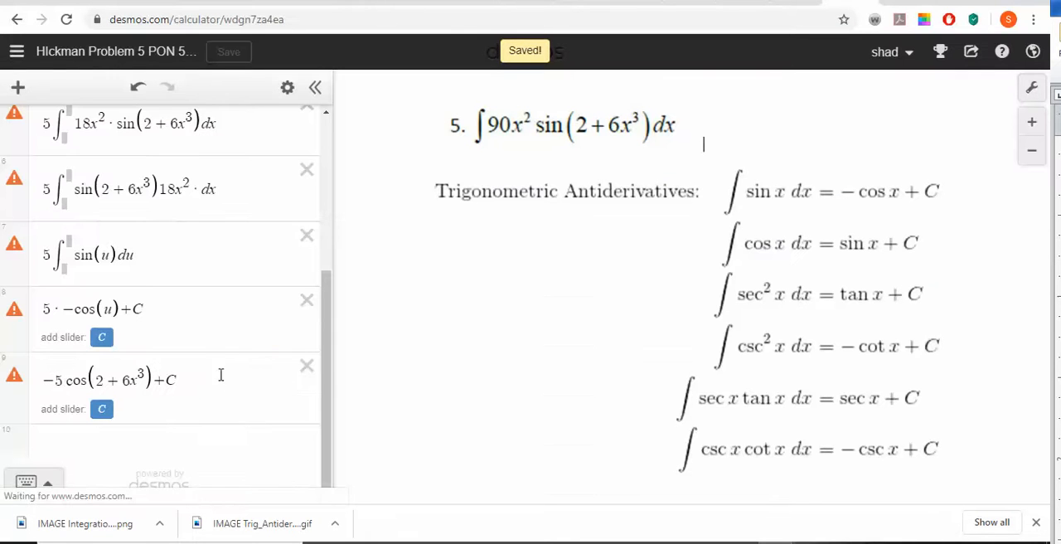
scroll(213, 385, "up", 5)
scroll(213, 385, "down", 5)
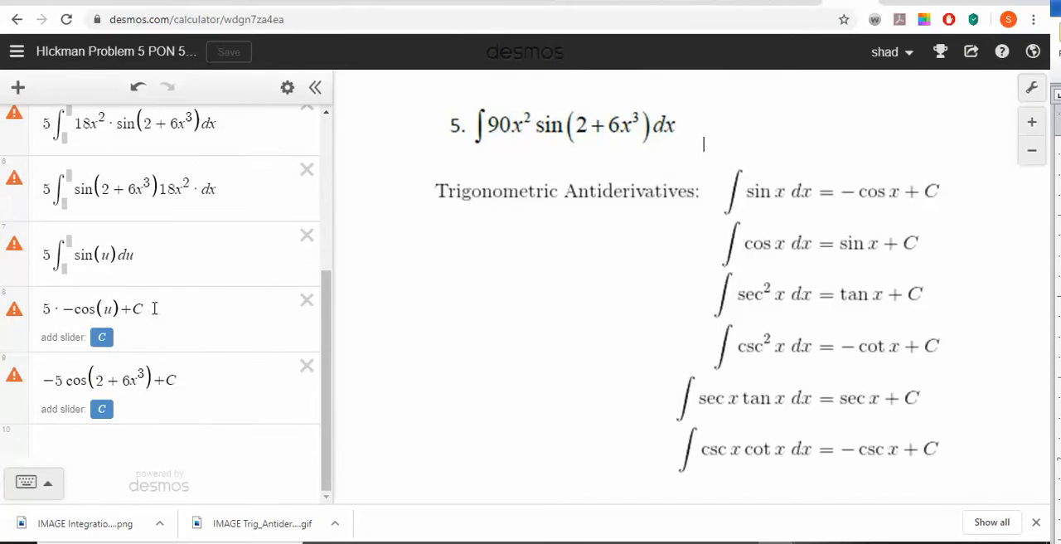
scroll(180, 354, "up", 2)
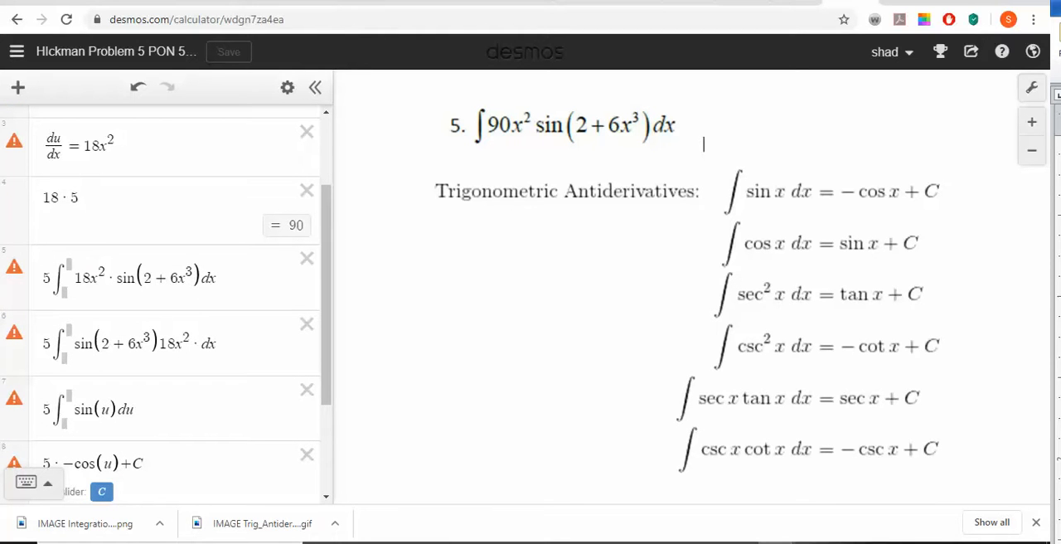
left_click(1030, 88)
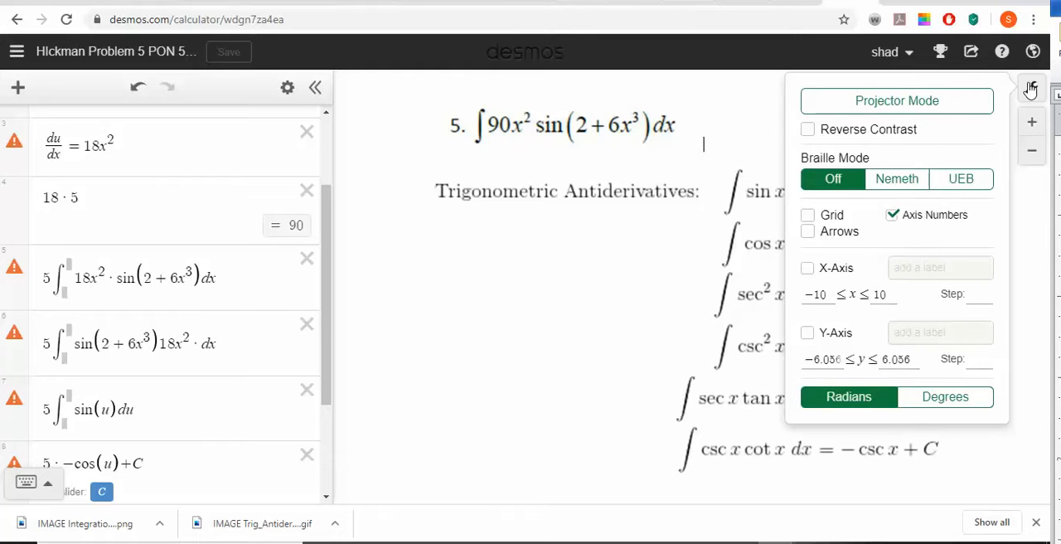
left_click(1031, 88)
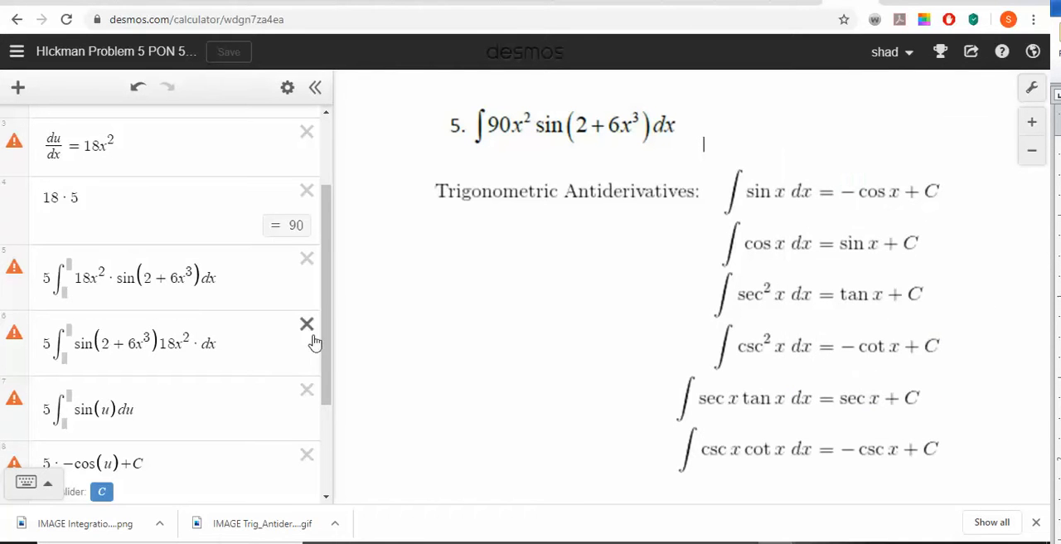
- Insert a definite integral with lower limit 0 and upper limit 1 in a new row below the final antiderivative
left_click_drag(326, 335, 356, 419)
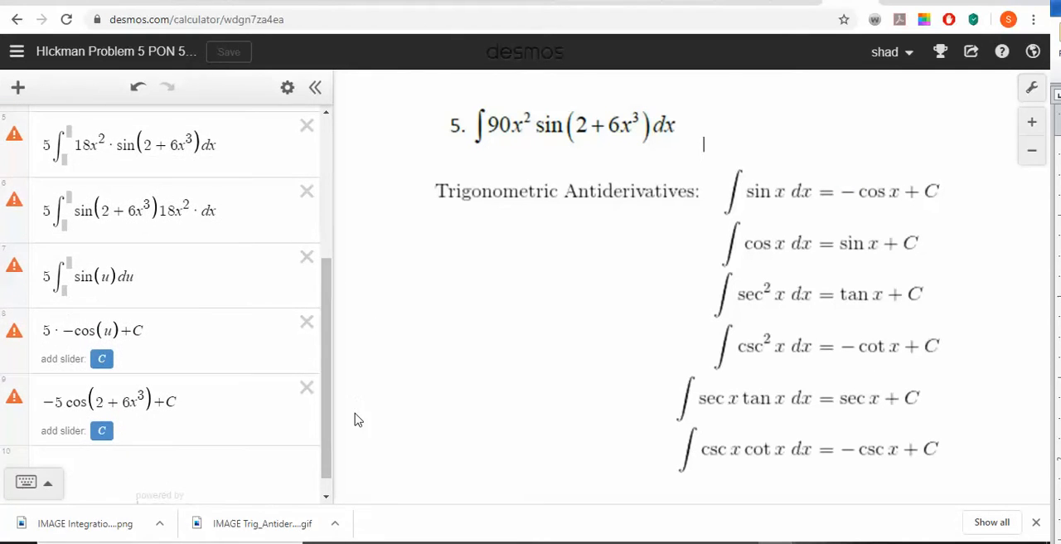
left_click(166, 462)
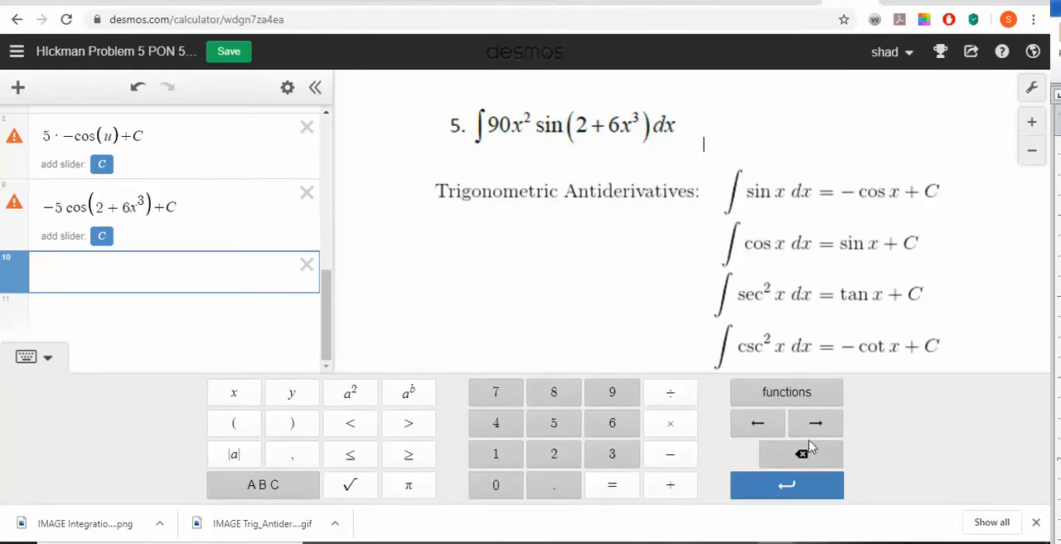
left_click(812, 401)
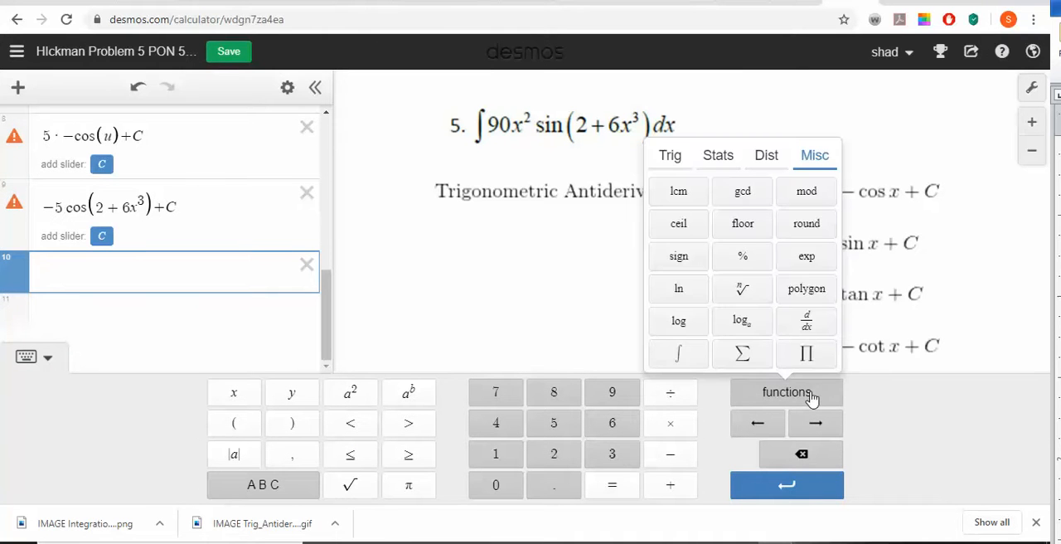
left_click(680, 354)
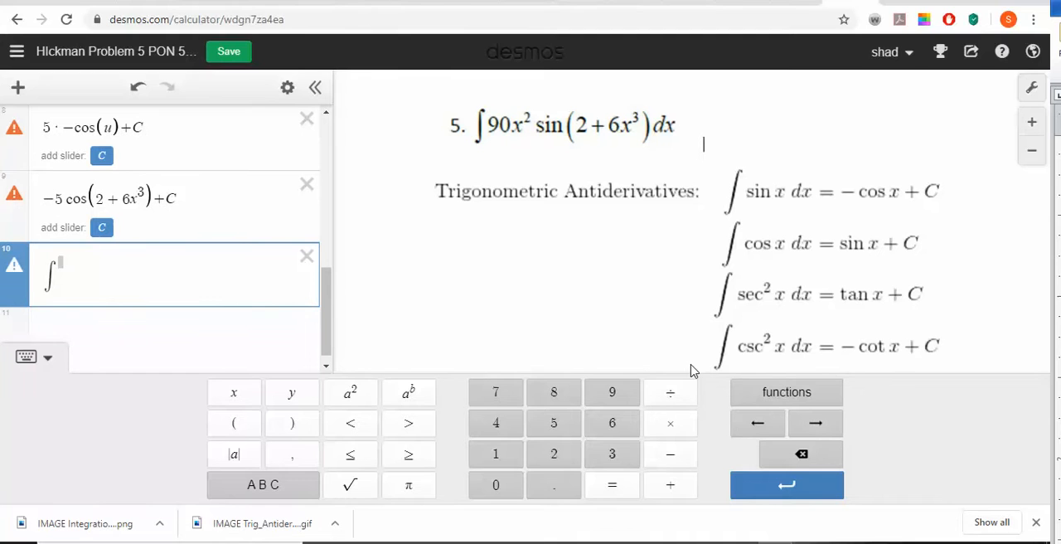
type("0")
key("Tab")
type("1")
- Enter 90x^2 · sin(2 + 6x^3) dx as the integrand of the definite integral and start a new row below it
type("90x^2")
key("Right")
type("*s")
type("in(")
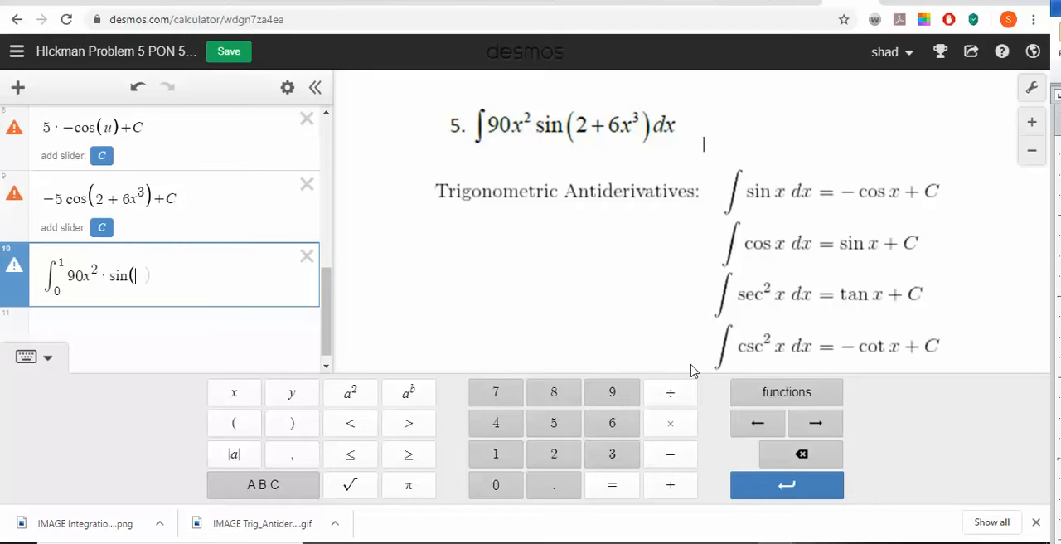
type("2+6x&")
key("BackSpace")
type("^6")
key("BackSpace")
type("3)dx")
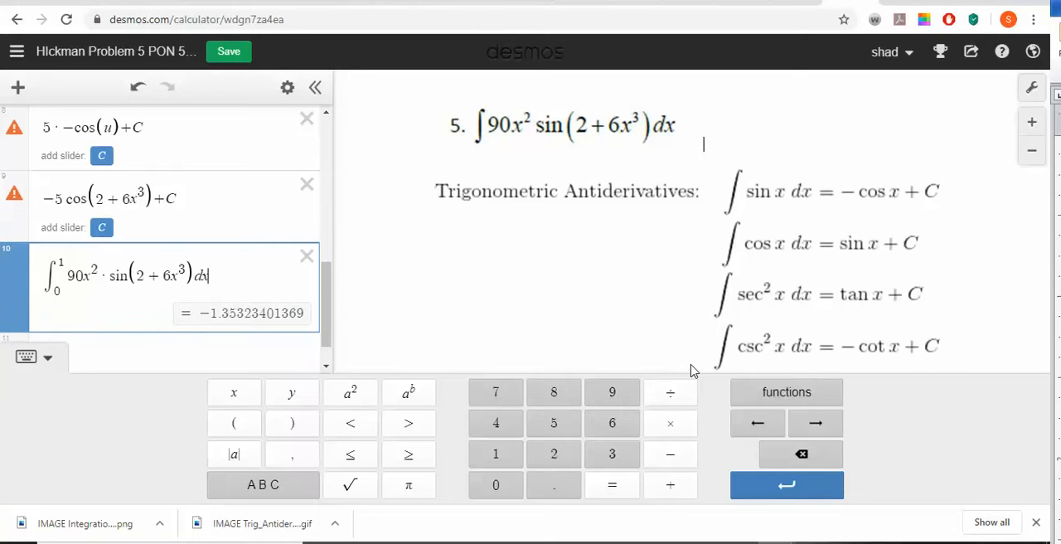
key("Return")
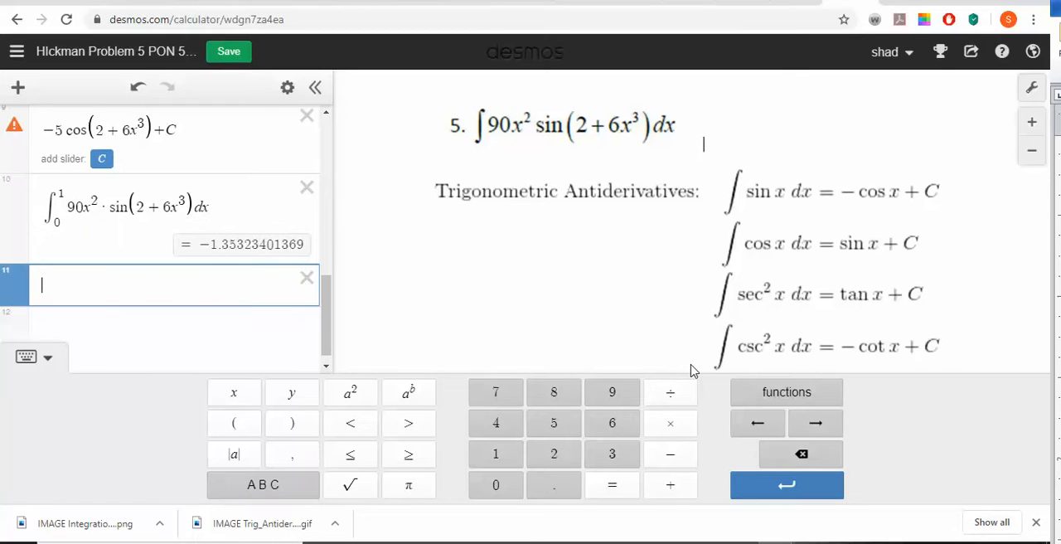
- Copy the whole antiderivative −5 cos(2 + 6x^3) + C and return to the empty row below the definite integral
key("Up")
key("Up")
key("shift+Left")
key("shift+Home")
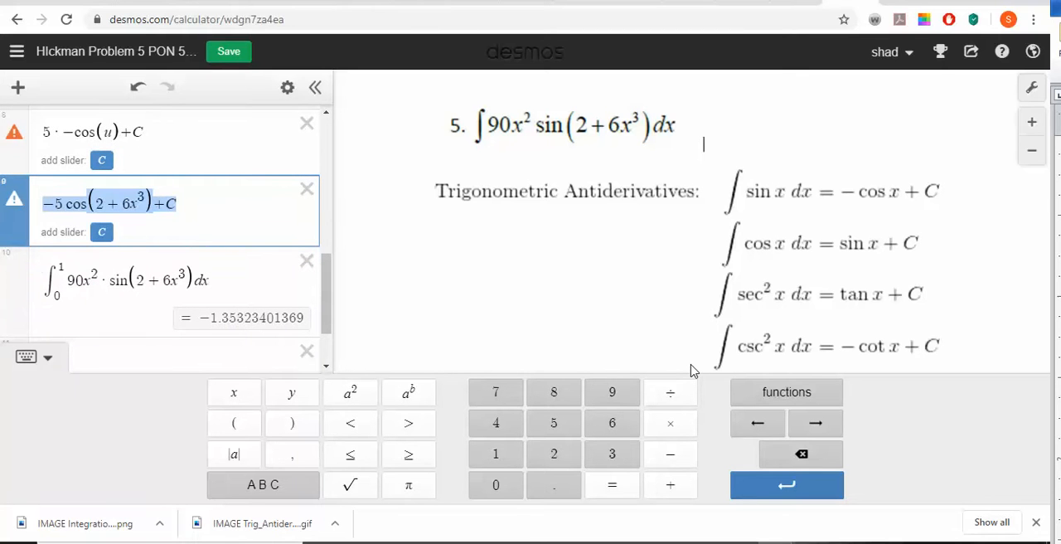
key("Down")
key("Down")
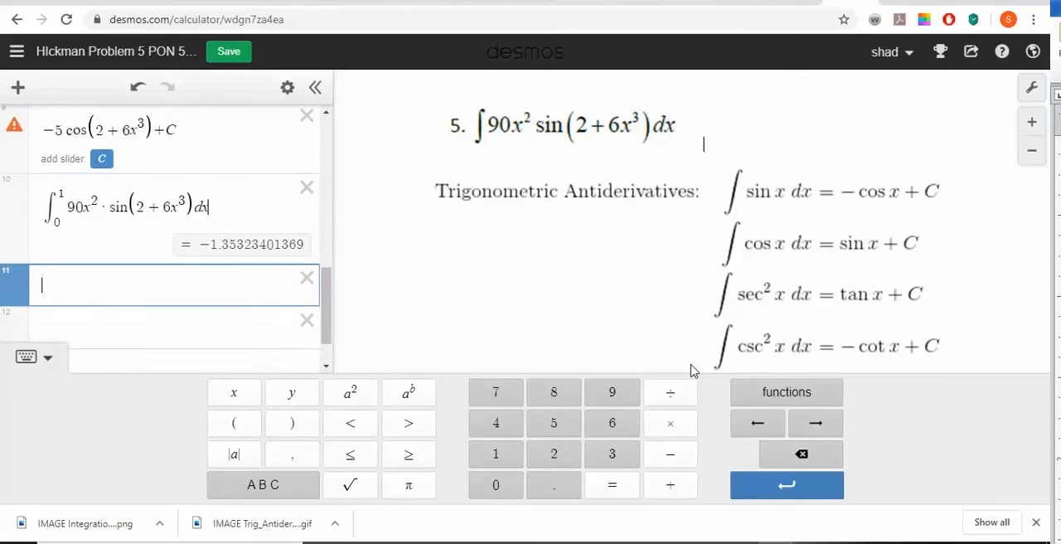
- Define F(x) = −5 cos(2 + 6x^3) from the copied antiderivative without its + C, and hide the function's curve
type("F(")
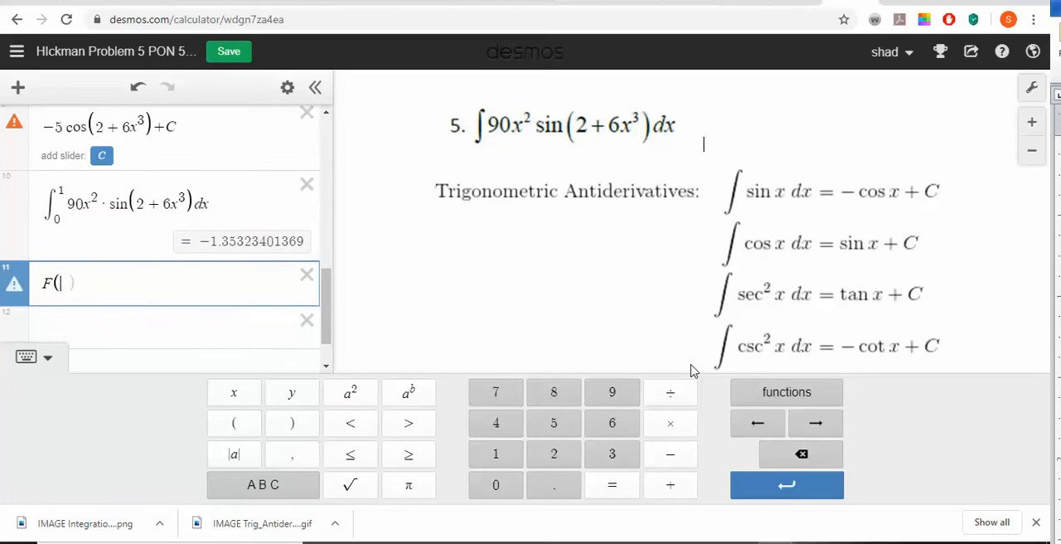
type("x) =")
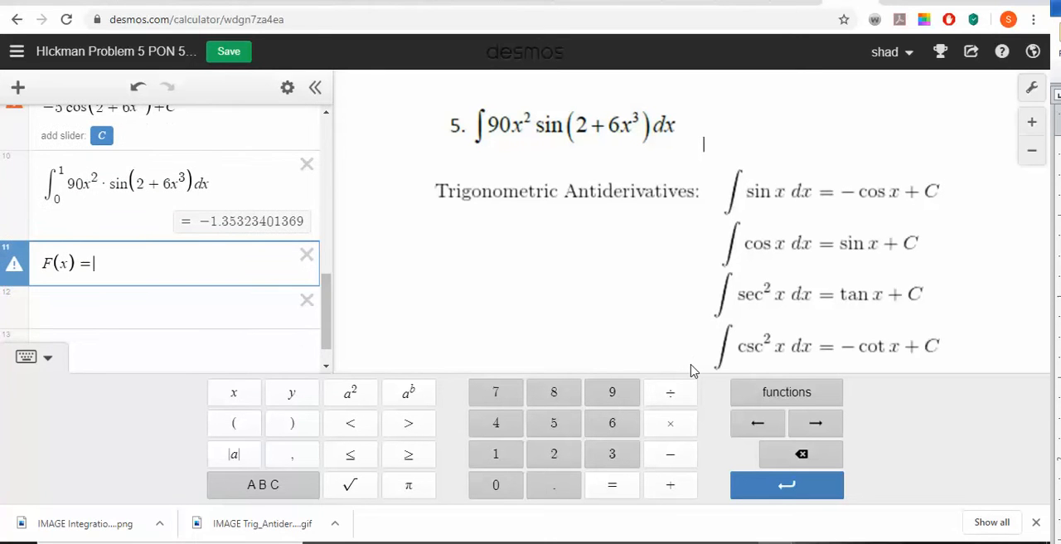
type("-5cos(2+6x^3)+C")
key("BackSpace")
key("BackSpace")
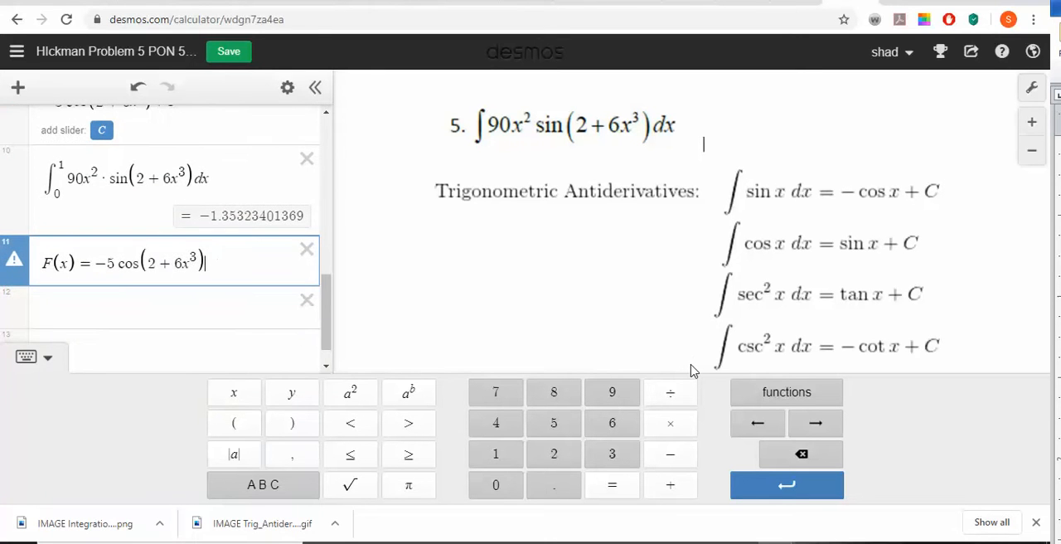
key("Return")
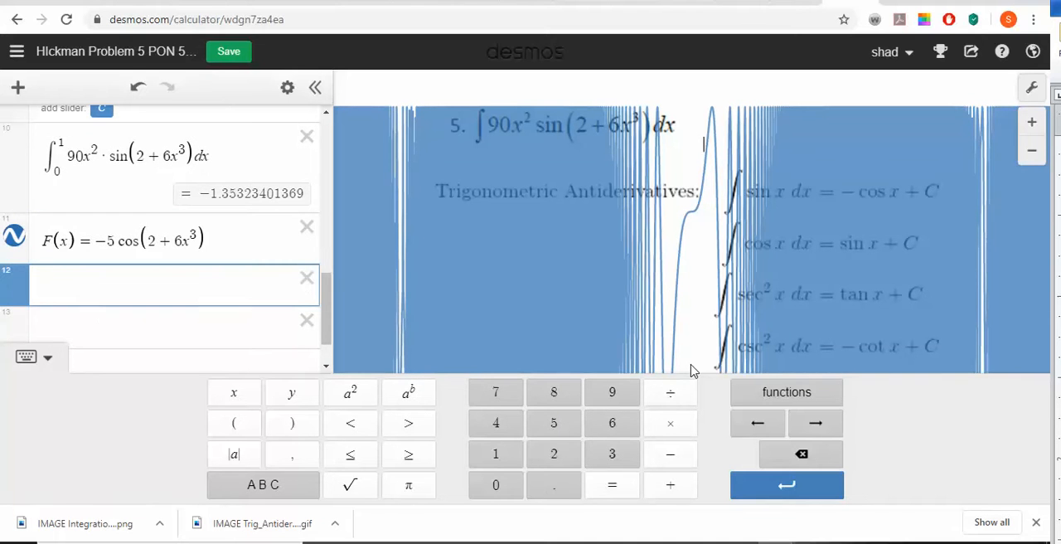
left_click(17, 236)
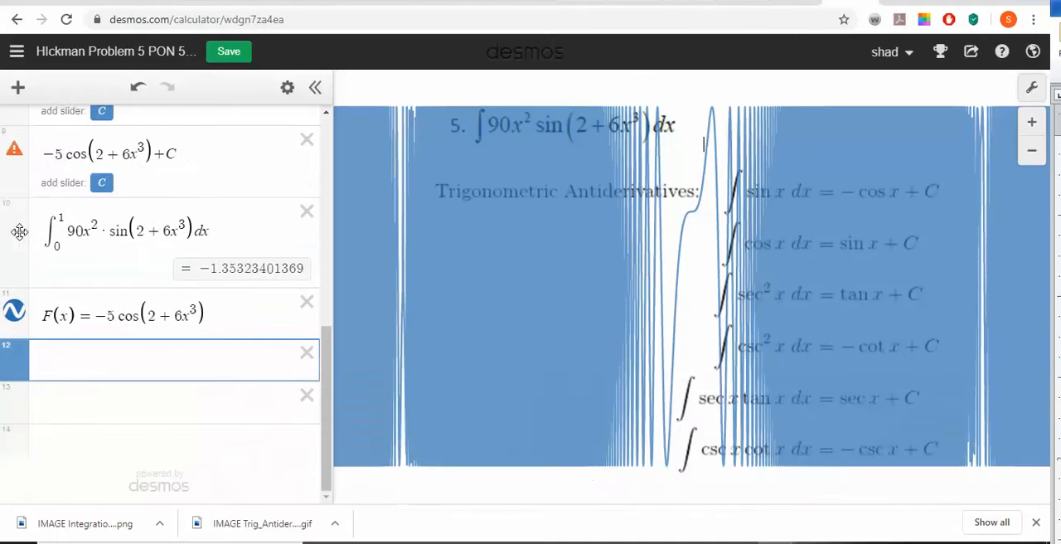
left_click(15, 313)
- Evaluate F(1) − F(0) in the empty row below the definition of F(x)
left_click(115, 357)
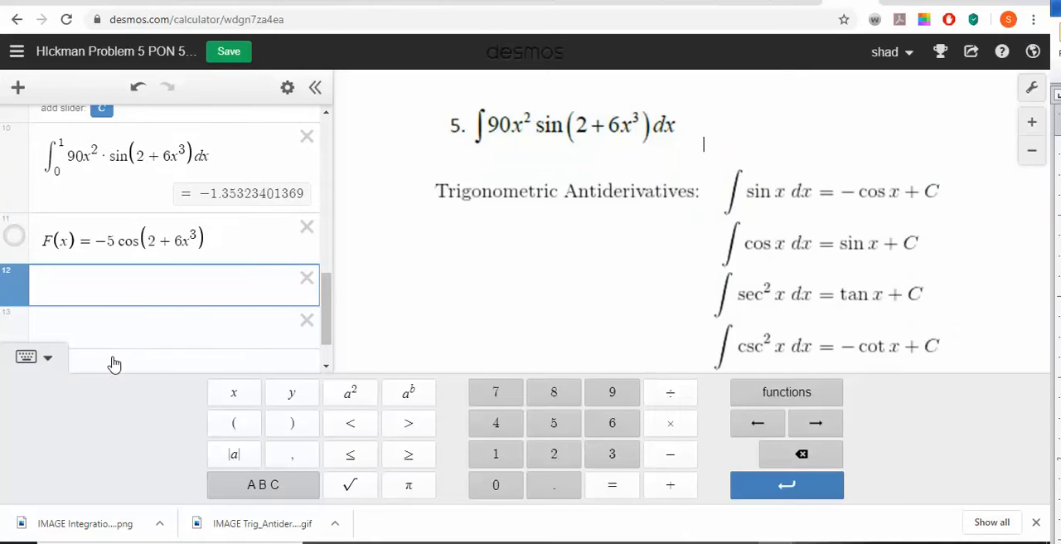
type("F(1")
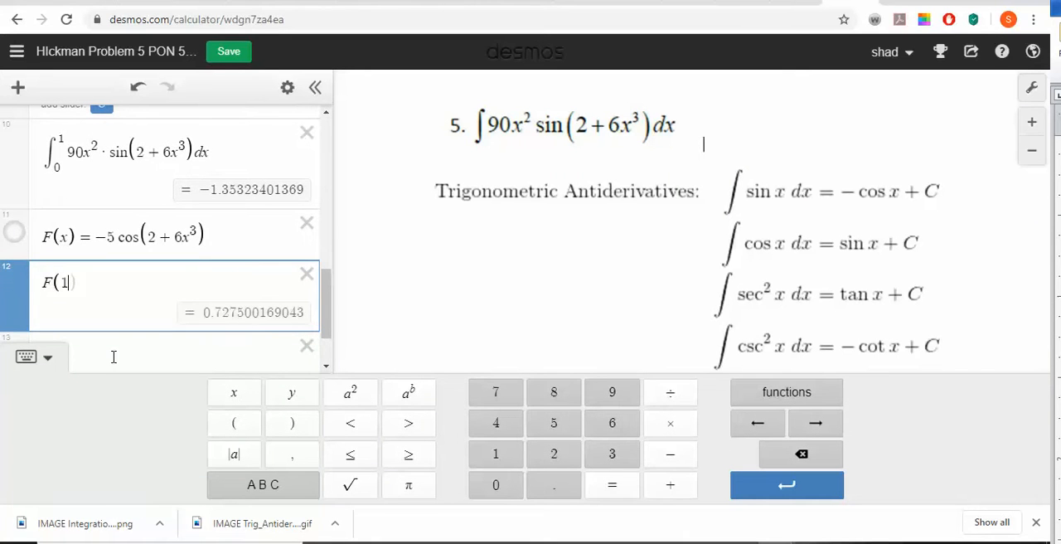
type(")")
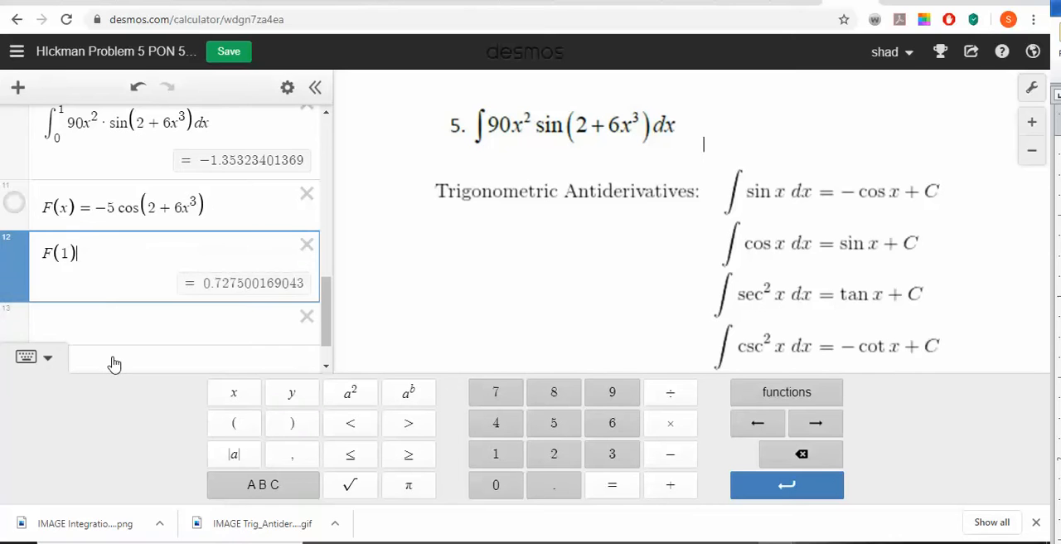
type("-F")
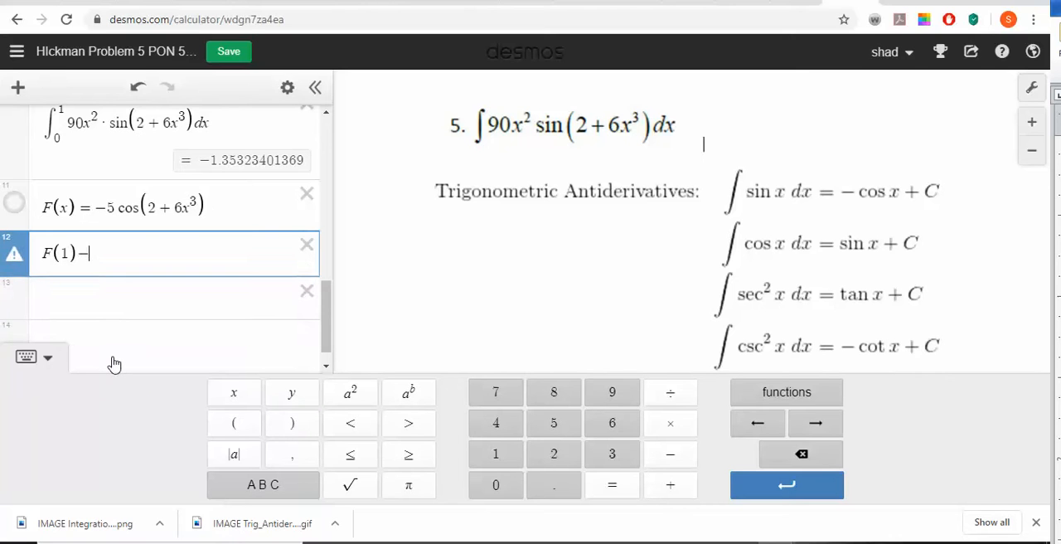
type("(0")
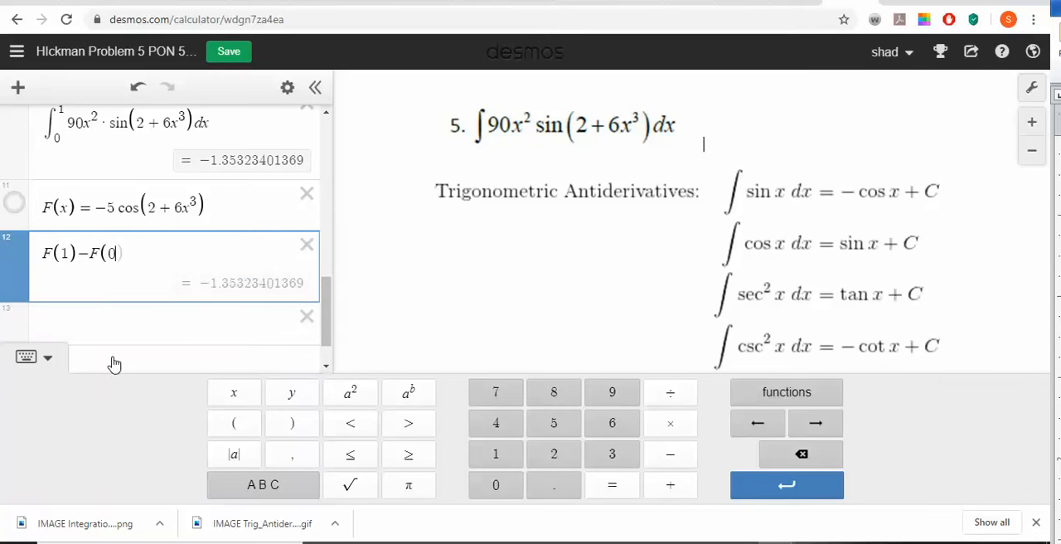
type(")")
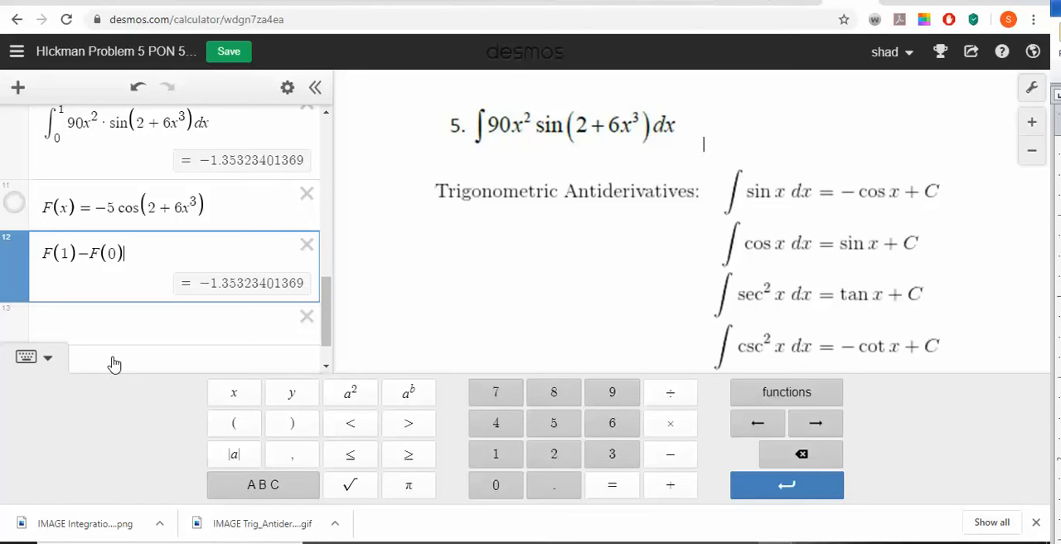
- Review the worked solution rows between the problem image and the F(1) − F(0) check
key("Up")
key("Up")
key("Up")
key("Up")
key("Up")
key("Up")
key("Up")
key("Up")
key("Up")
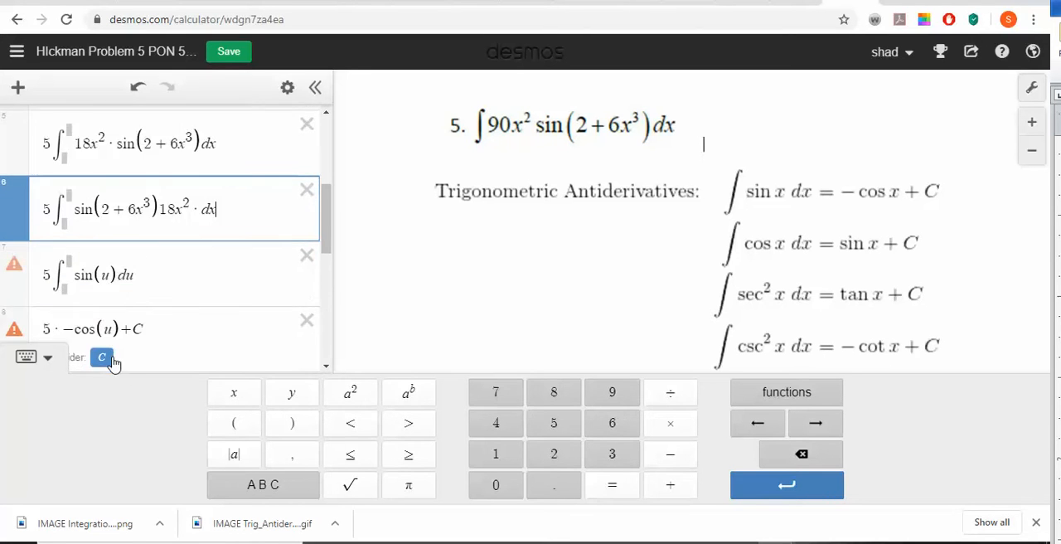
key("Up")
key("Up")
key("Down")
key("Down")
key("Down")
key("Down")
key("Down")
key("Down")
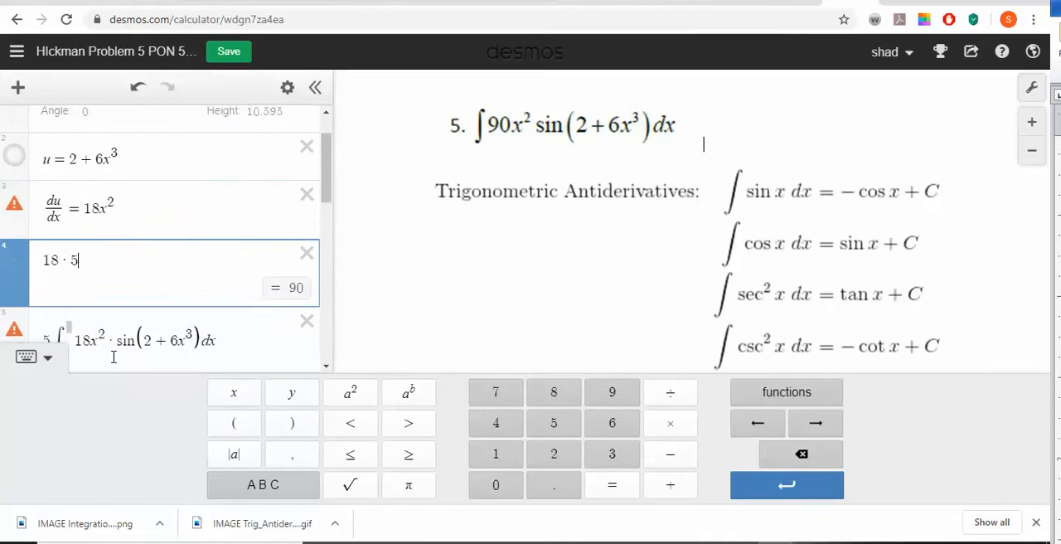
key("Down")
key("Down")
key("Down")
key("Down")
key("Down")
key("Down")
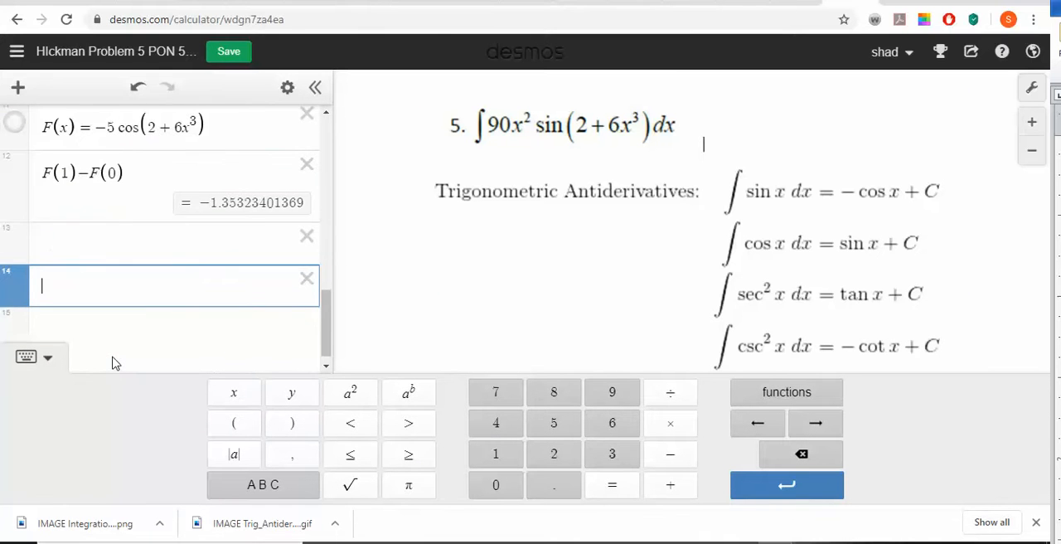
key("Up")
key("Up")
key("Up")
key("Up")
key("Up")
key("Up")
key("Up")
key("Up")
key("Up")
key("Up")
key("Up")
key("Up")
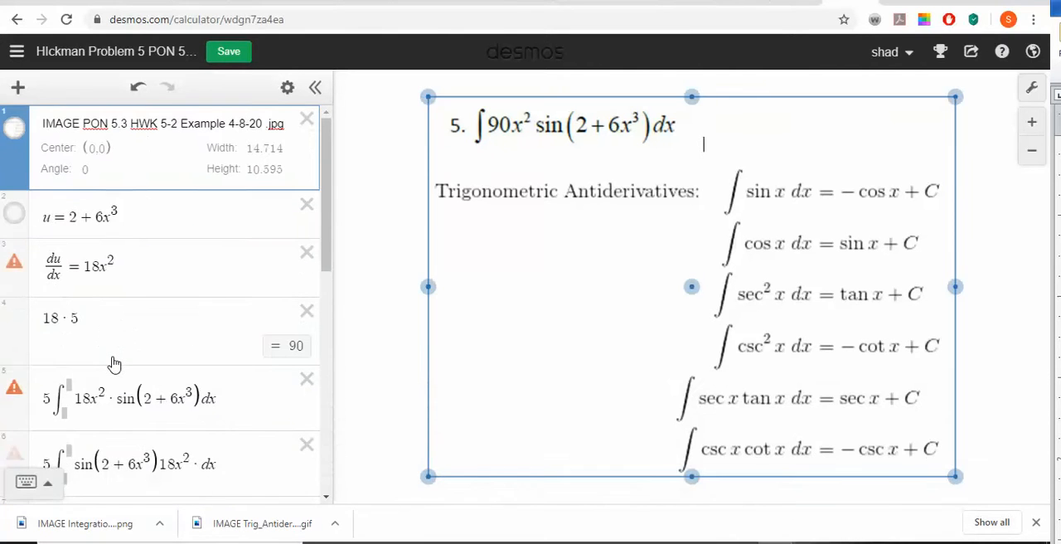
key("Down")
key("Down")
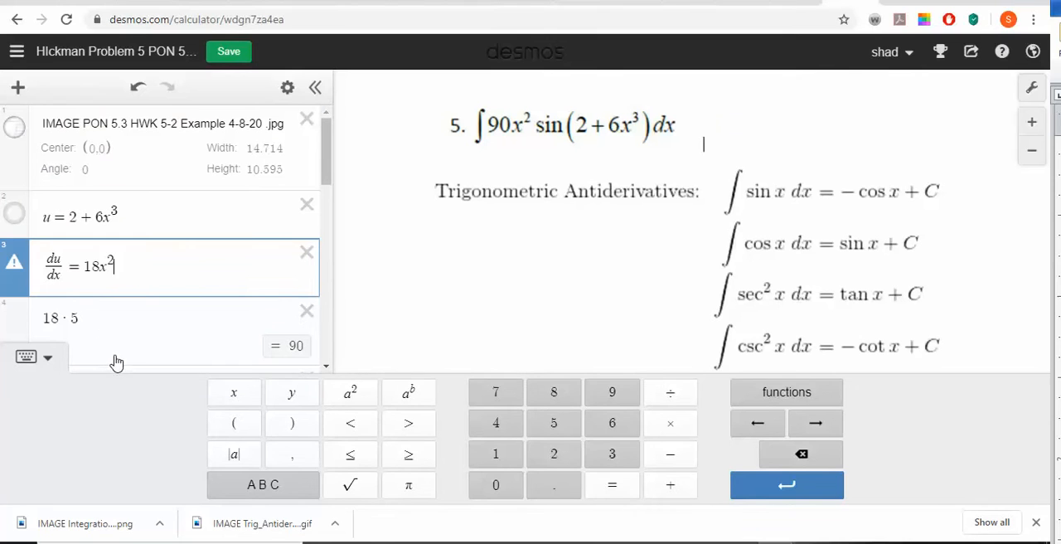
- Save the graph with the added check and copy its share link
left_click(224, 52)
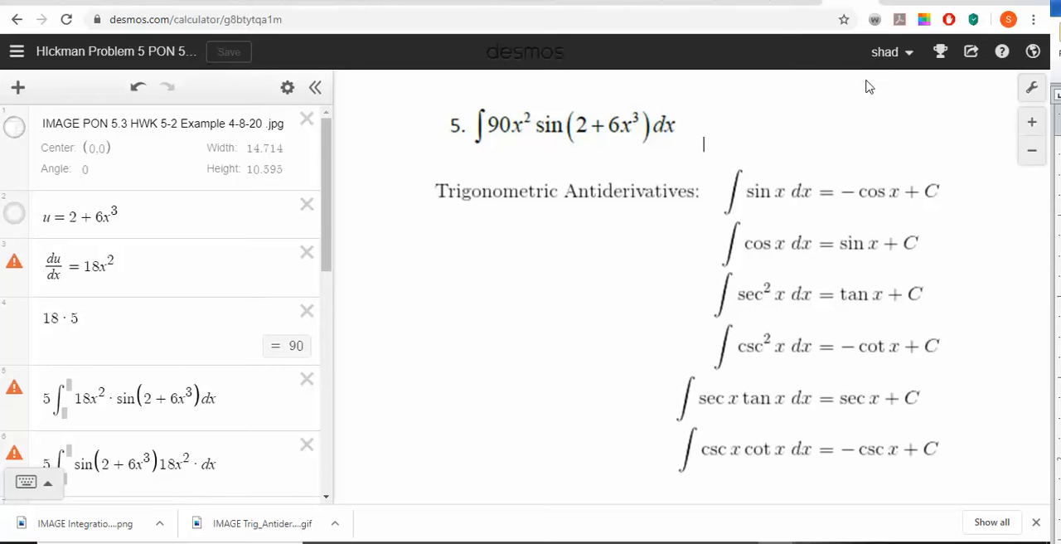
left_click(970, 51)
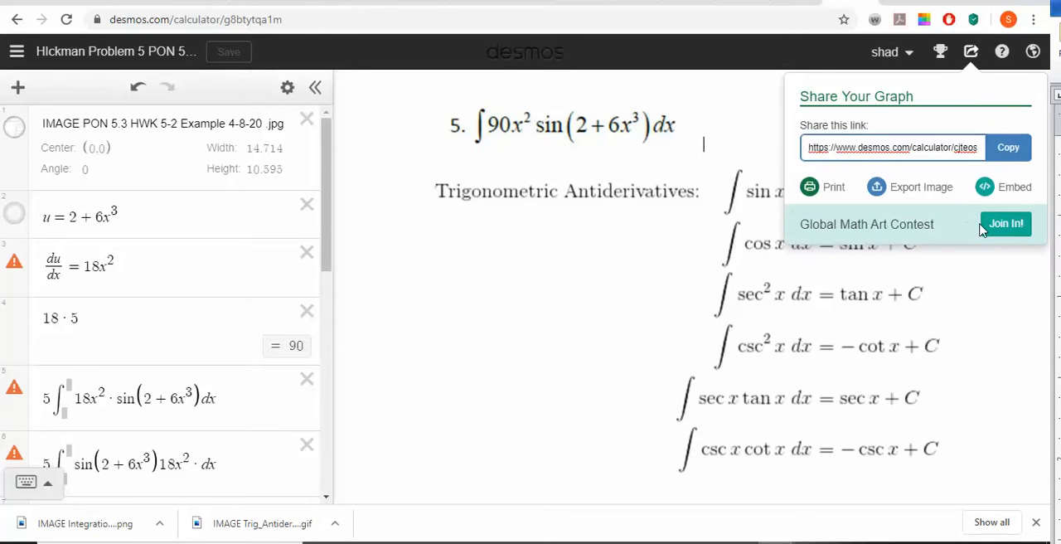
left_click(1009, 148)
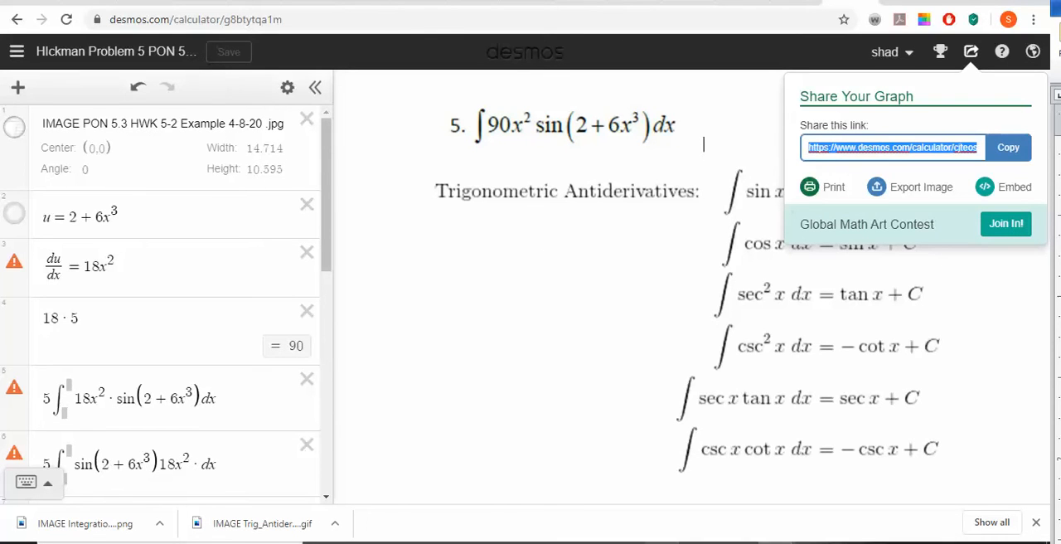
- Switch to the Microsoft Forms assignment and paste the graph link as the description under the Section 5 title "Video on how to use Desmos as a mathematics editor"
left_click(655, 538)
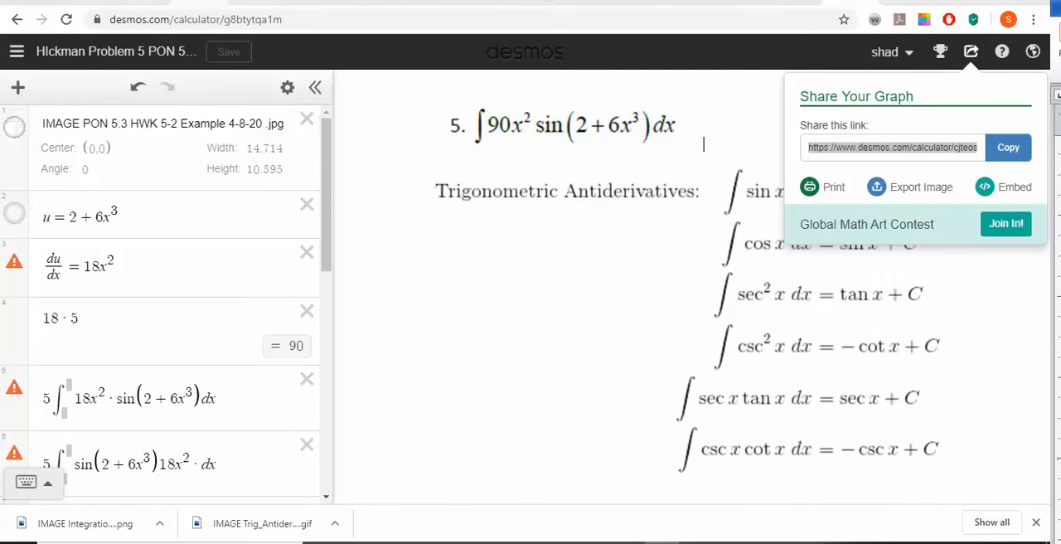
left_click(248, 3)
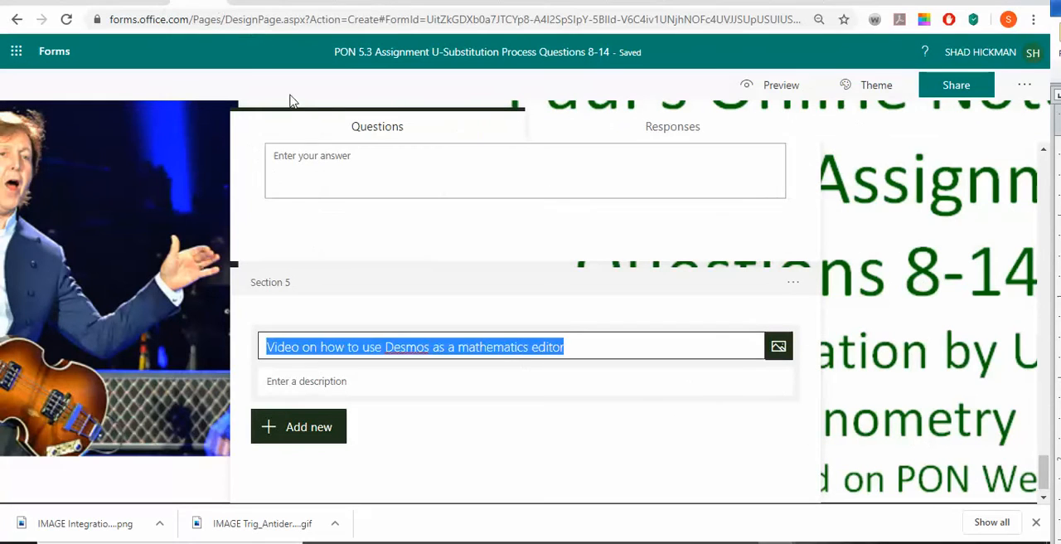
left_click(522, 370)
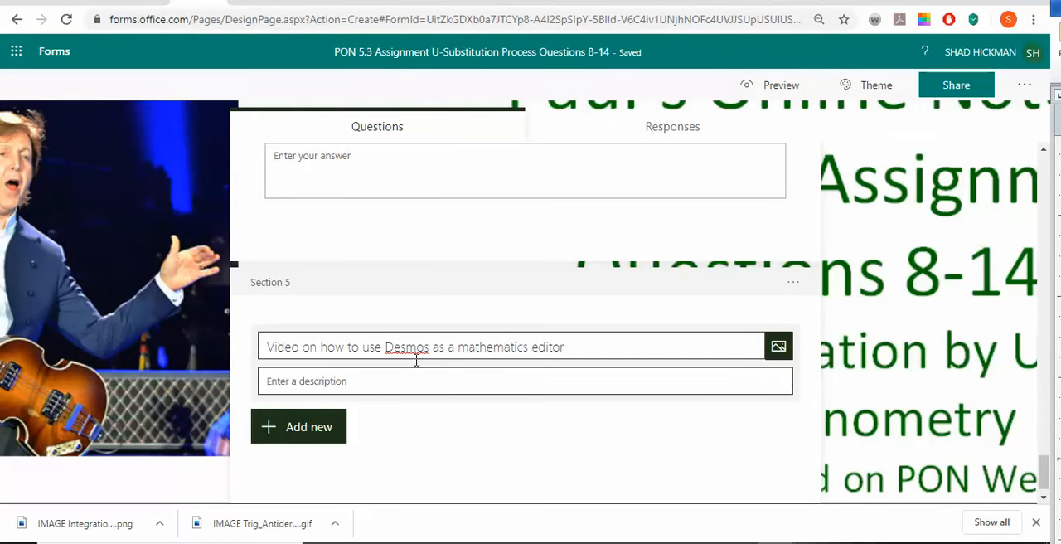
left_click(445, 380)
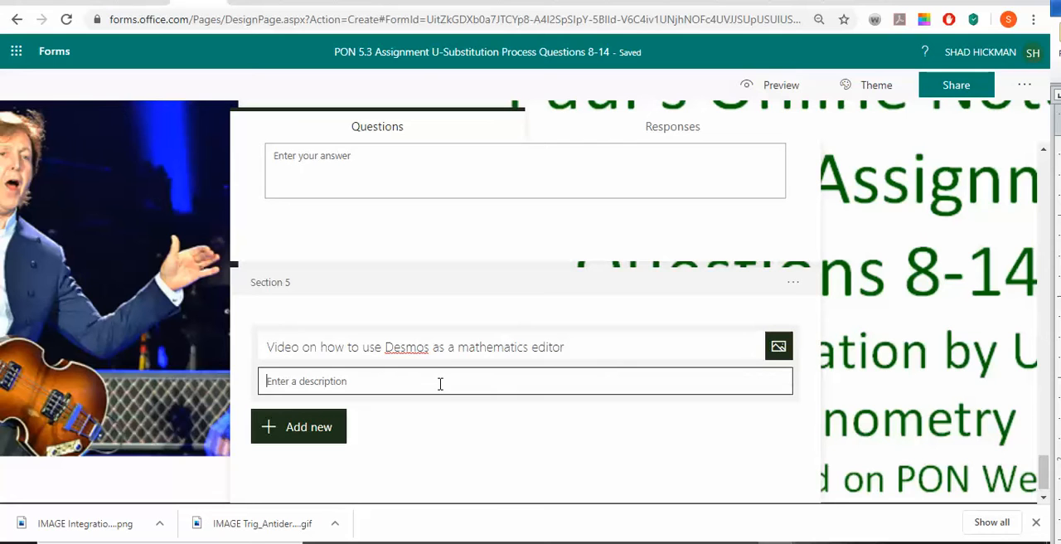
key("ctrl+v")
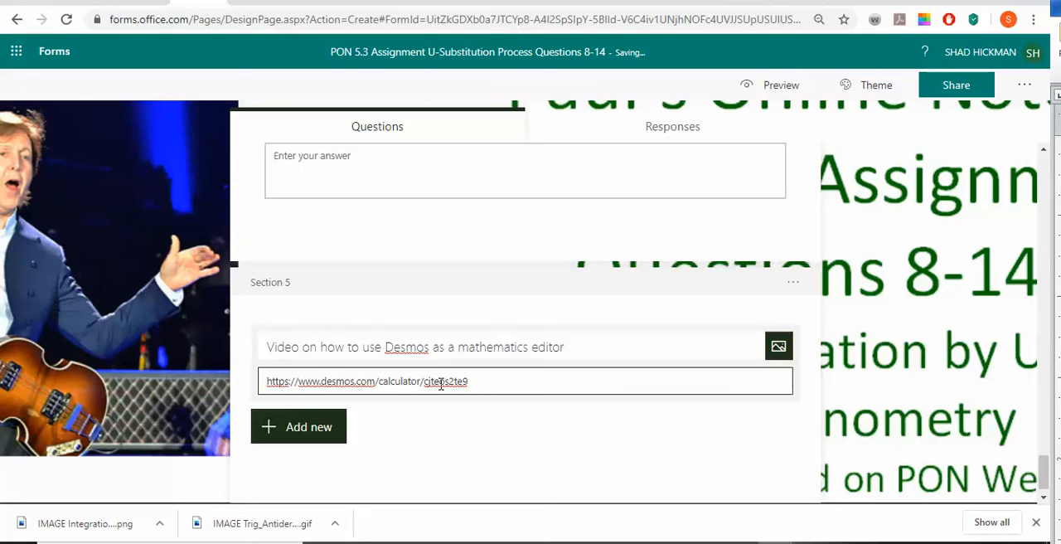